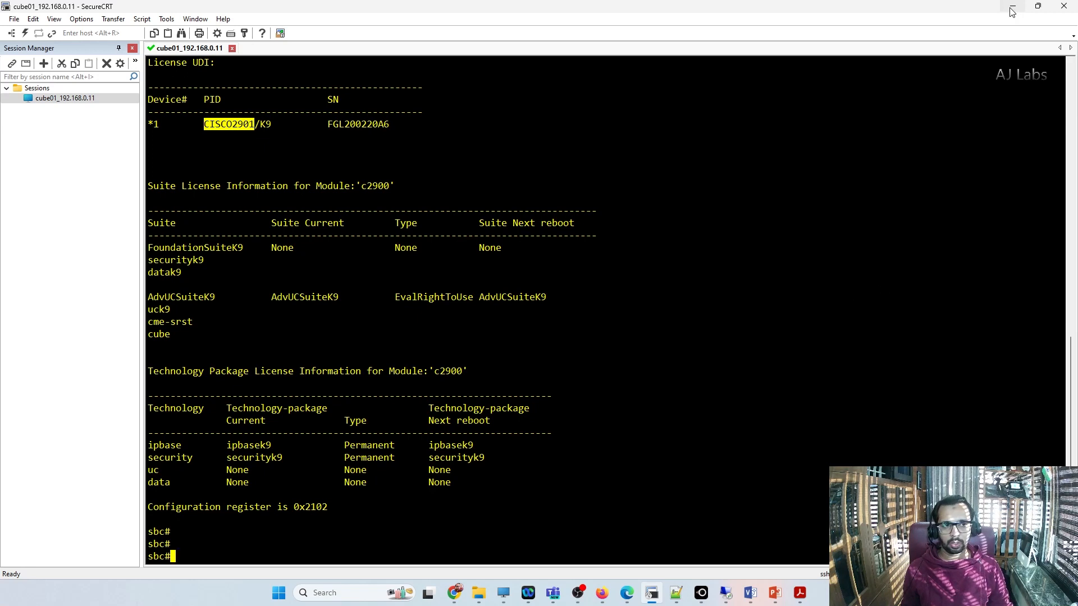
# Step: Run "show ip int br" on the router and highlight the IP address of GigabitEthernet0/0
pyautogui.click(448, 355)
pyautogui.write('show ip int br')
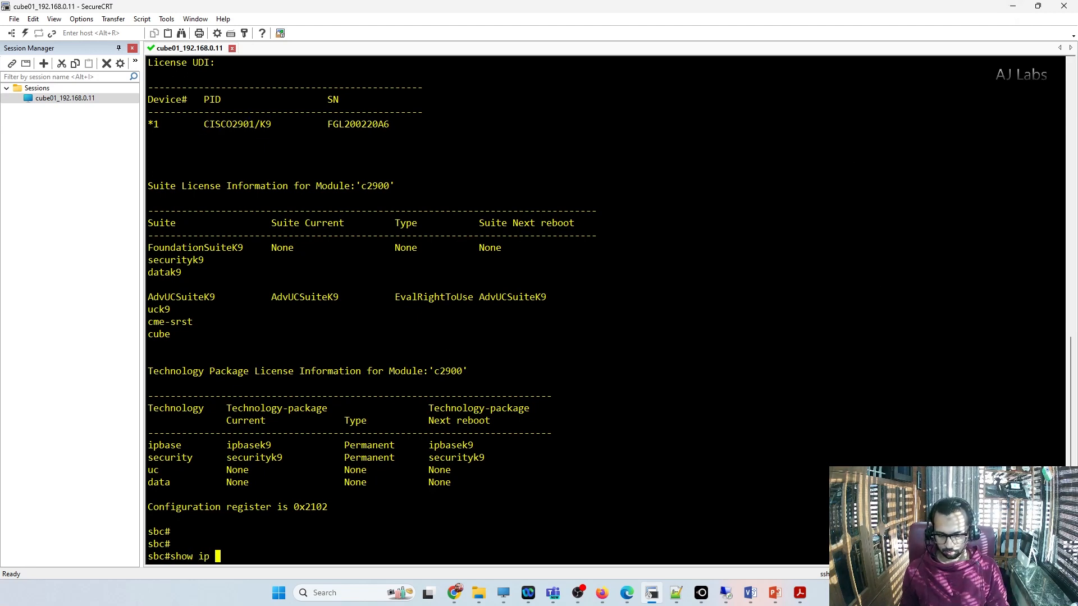
pyautogui.press('Return')
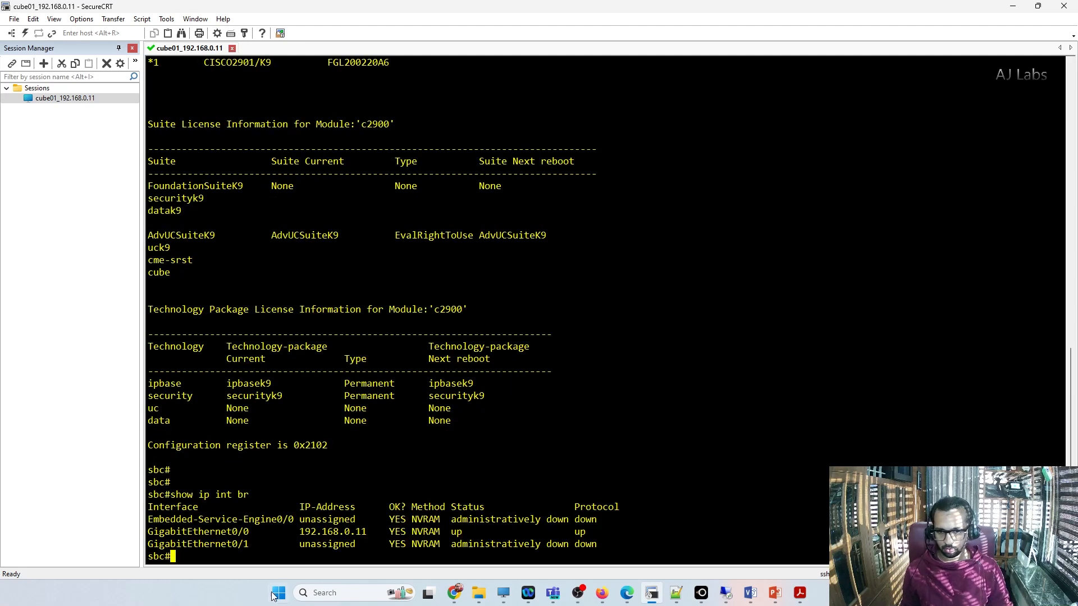
pyautogui.moveTo(300, 531); pyautogui.dragTo(368, 533)
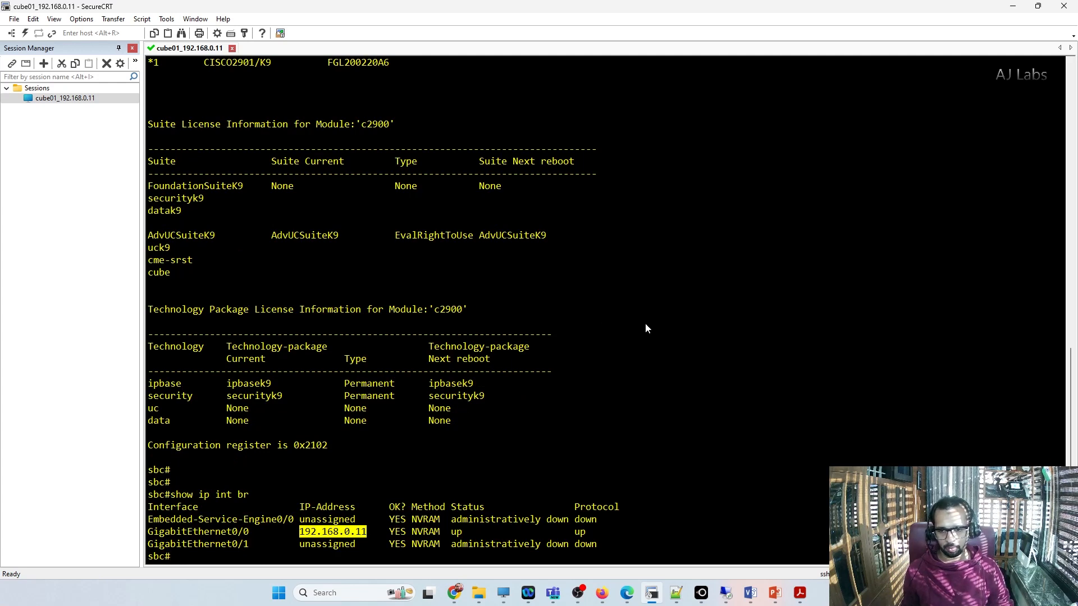
# Step: Run "show running-config | s domain" and highlight the configured domain name and the GigabitEthernet0/0 IP address
pyautogui.press('Return')
pyautogui.press('Return')
pyautogui.press('Return')
pyautogui.write('show run')
pyautogui.press('Tab')
pyautogui.write('|')
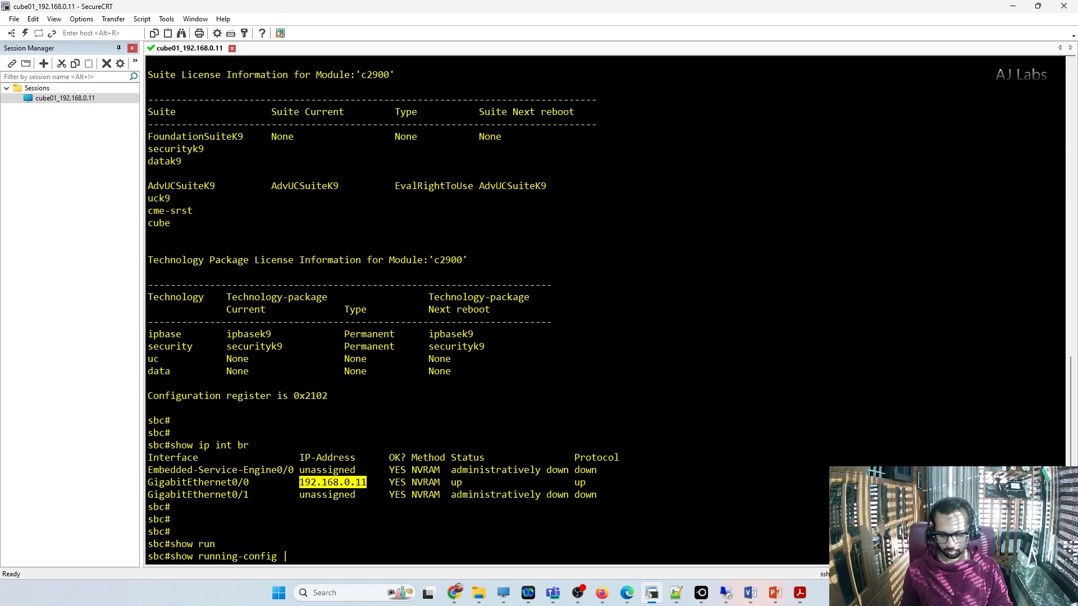
pyautogui.write(' s domain')
pyautogui.press('Return')
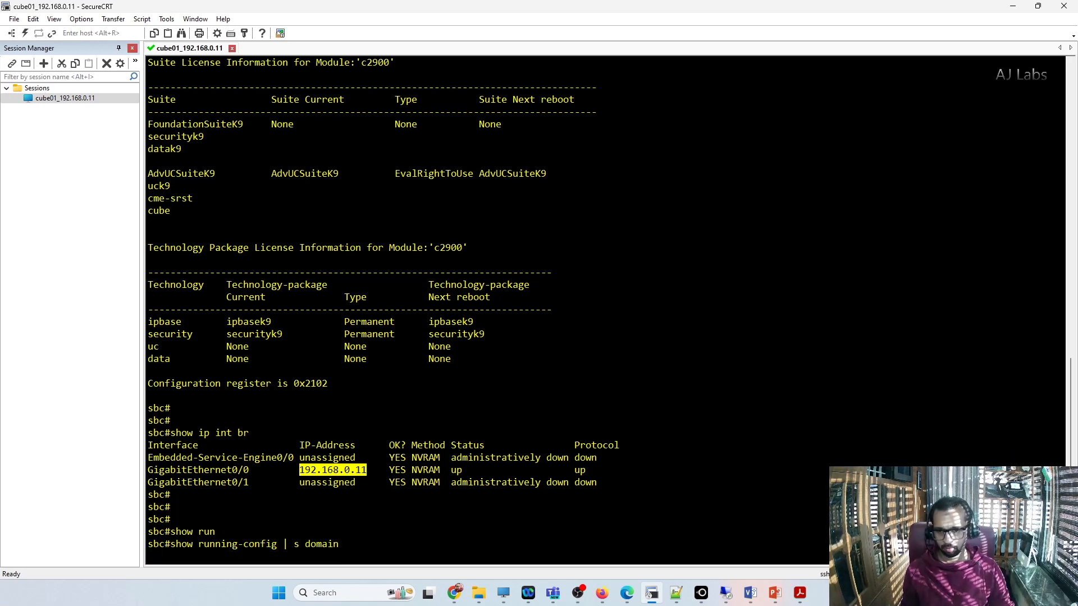
pyautogui.moveTo(148, 544); pyautogui.dragTo(306, 547)
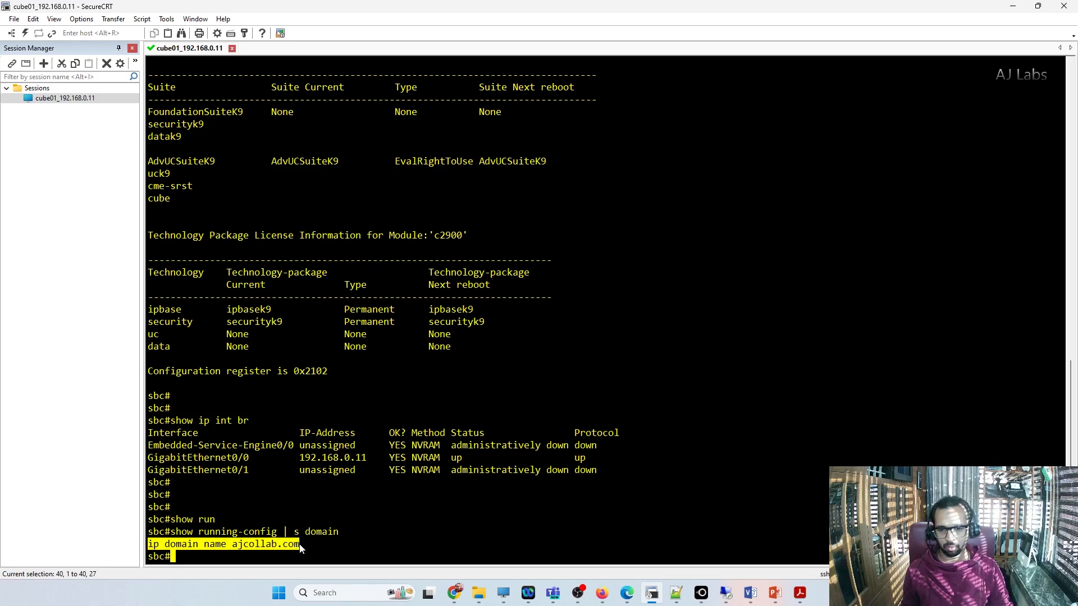
pyautogui.click(339, 552)
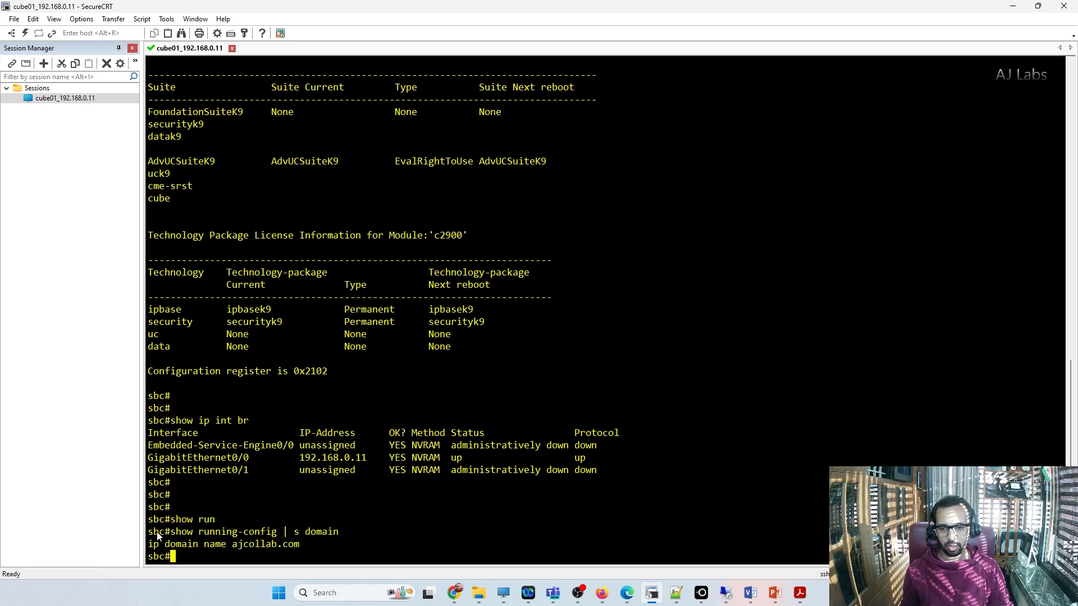
pyautogui.moveTo(148, 534); pyautogui.dragTo(298, 550)
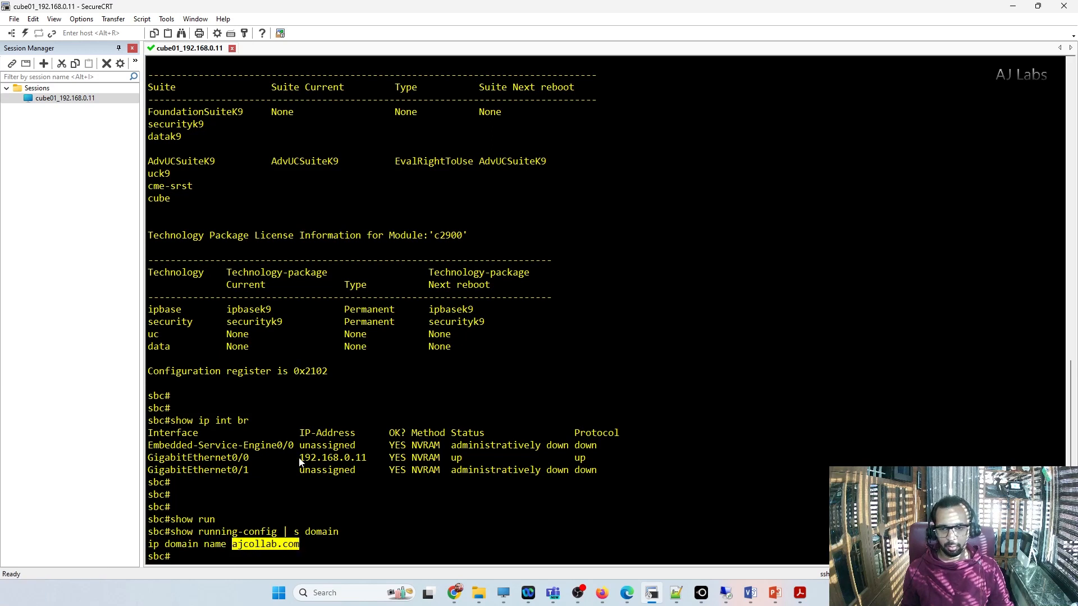
pyautogui.moveTo(294, 458); pyautogui.dragTo(368, 459)
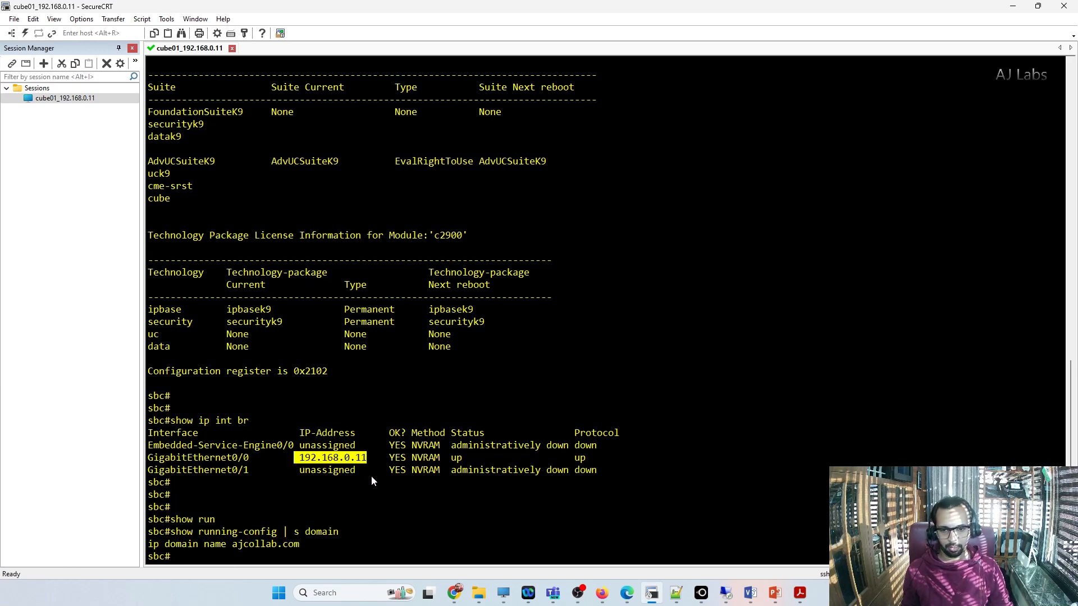
pyautogui.click(372, 476)
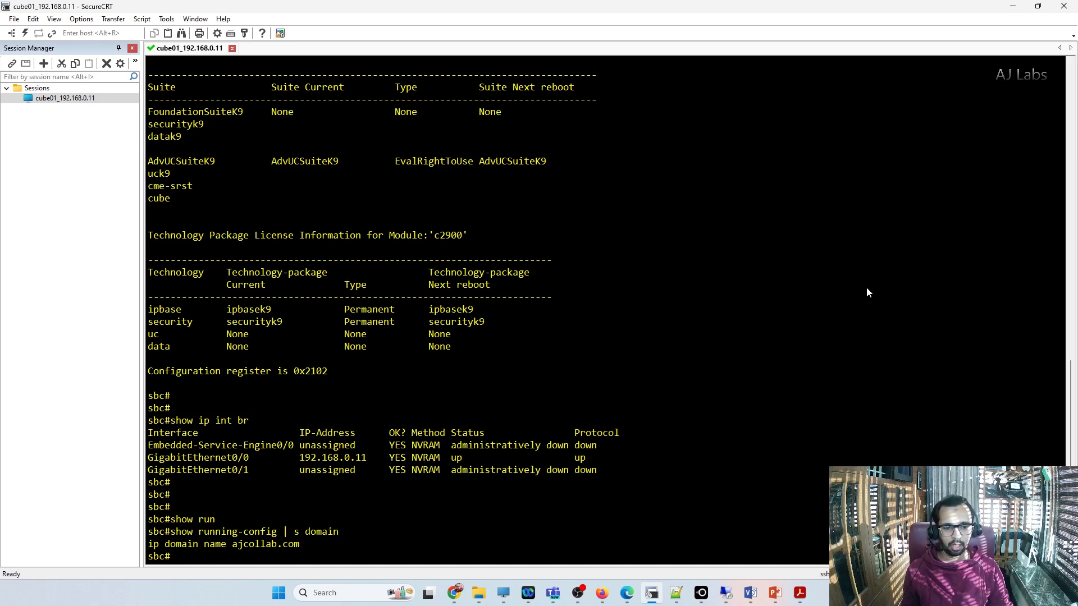
# Step: Switch to the Remote Desktop session of the Windows server and open DNS Manager
pyautogui.click(725, 594)
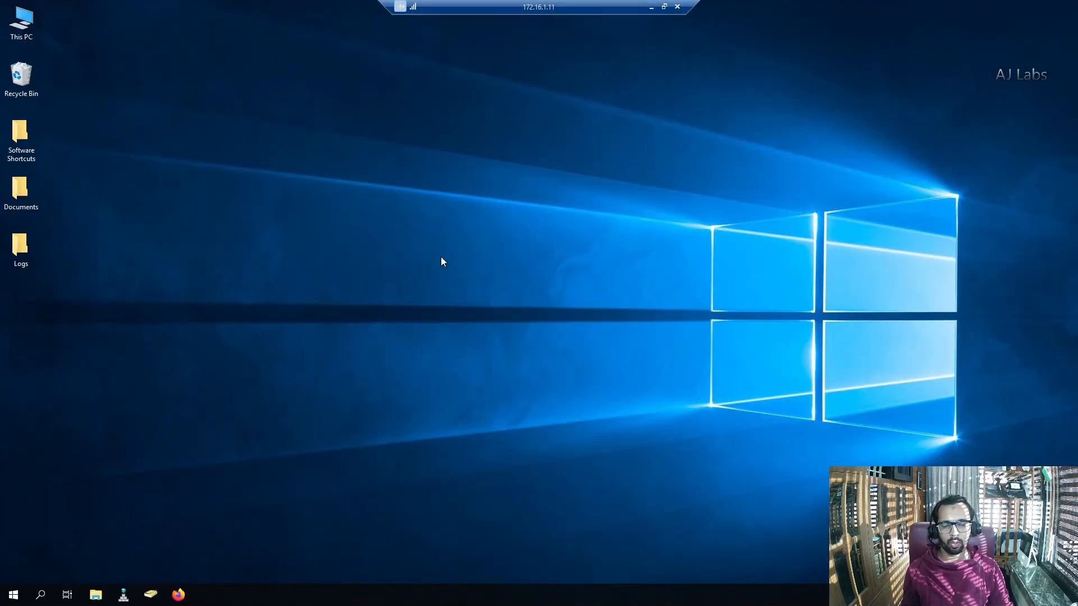
pyautogui.click(124, 595)
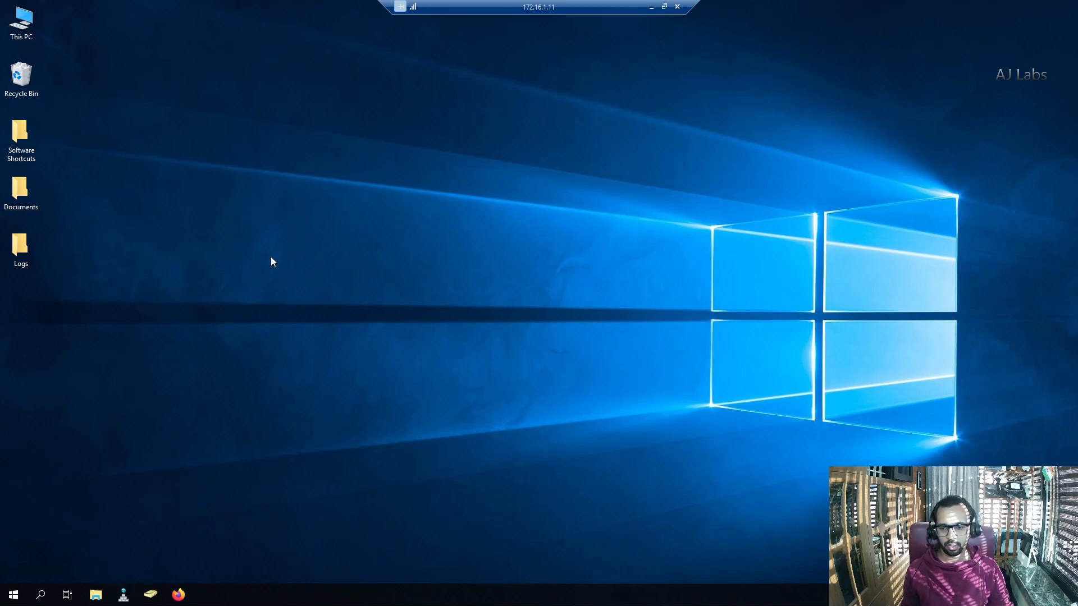
pyautogui.doubleClick(174, 103)
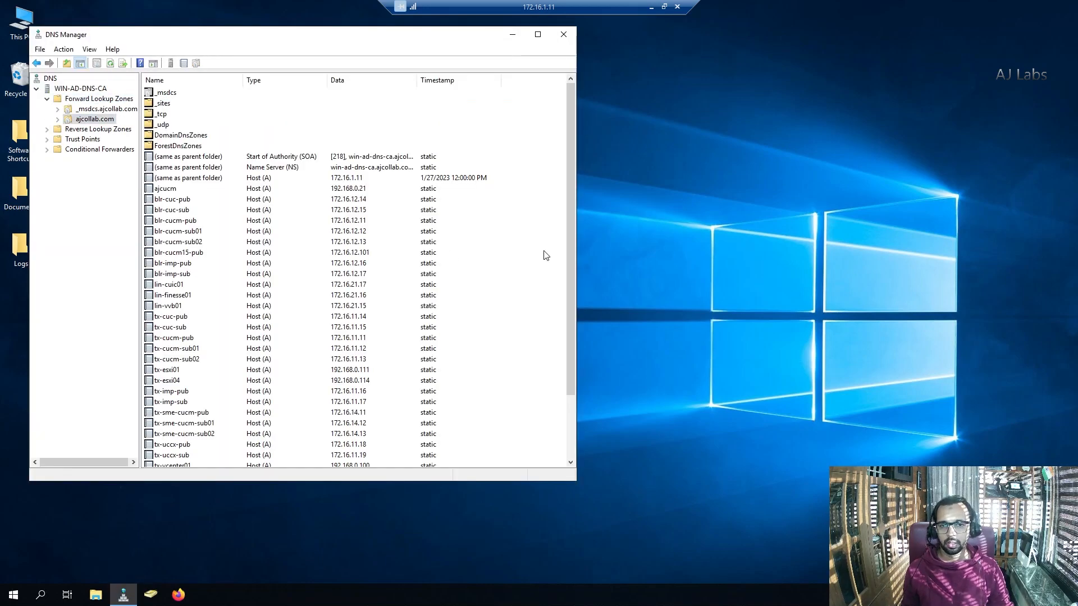
# Step: Add a host record named sbc with IP address 192.168.0.11 to the ajcollab.com zone, then close DNS Manager
pyautogui.rightClick(543, 211)
pyautogui.click(591, 237)
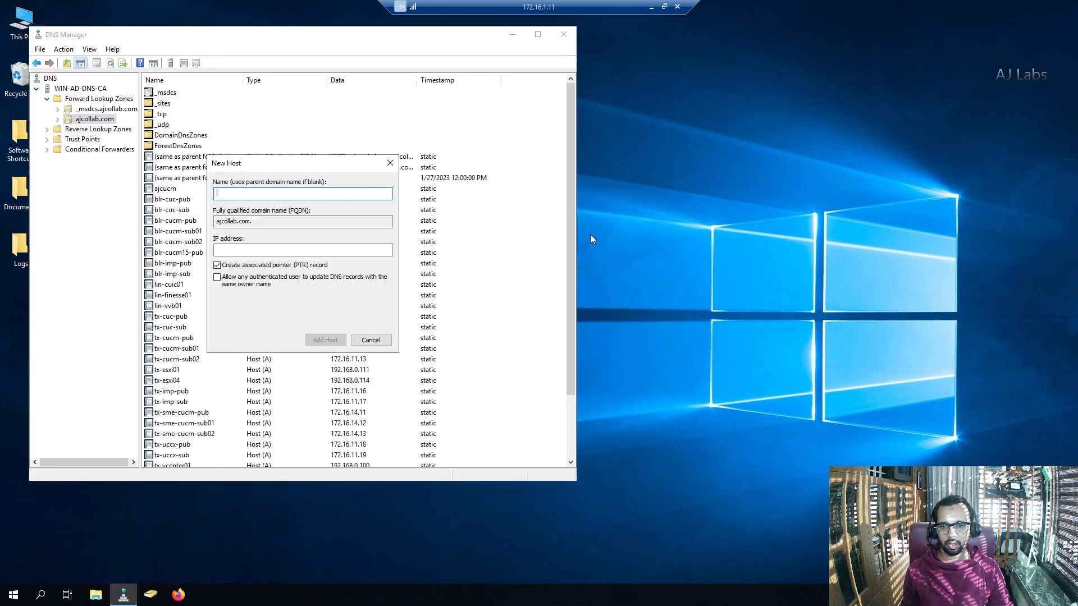
pyautogui.write('sbc')
pyautogui.click(249, 249)
pyautogui.write('192.168.0.11')
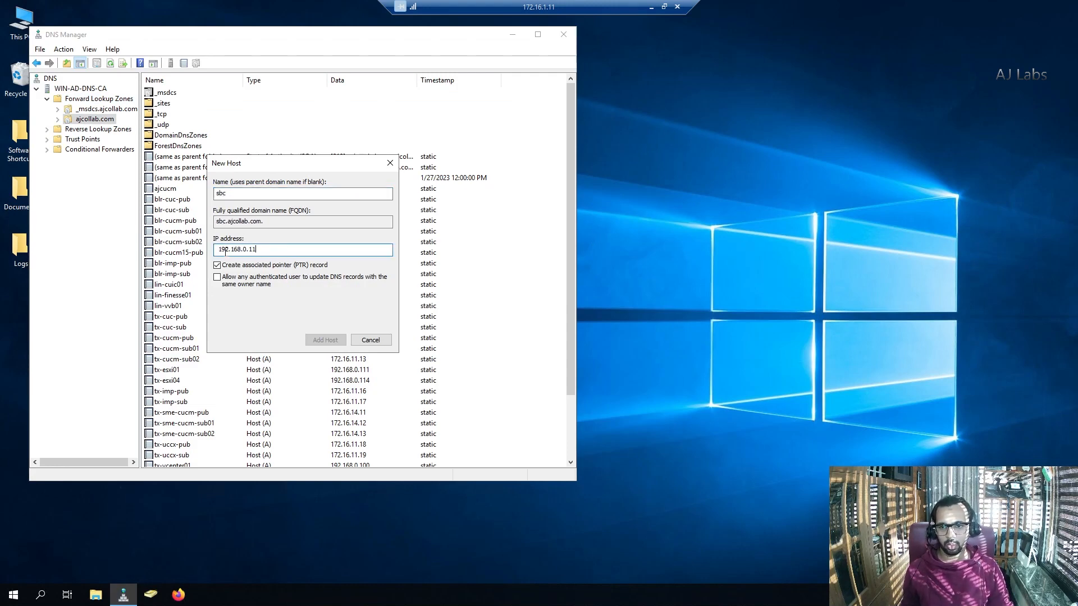
pyautogui.moveTo(217, 249); pyautogui.dragTo(223, 252)
pyautogui.press('BackSpace')
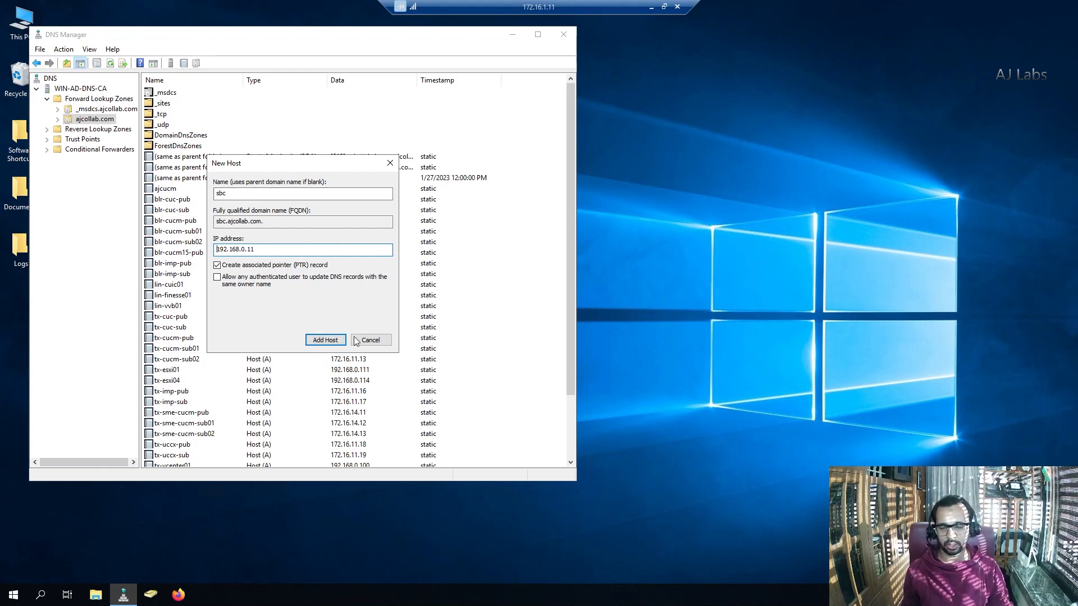
pyautogui.click(329, 343)
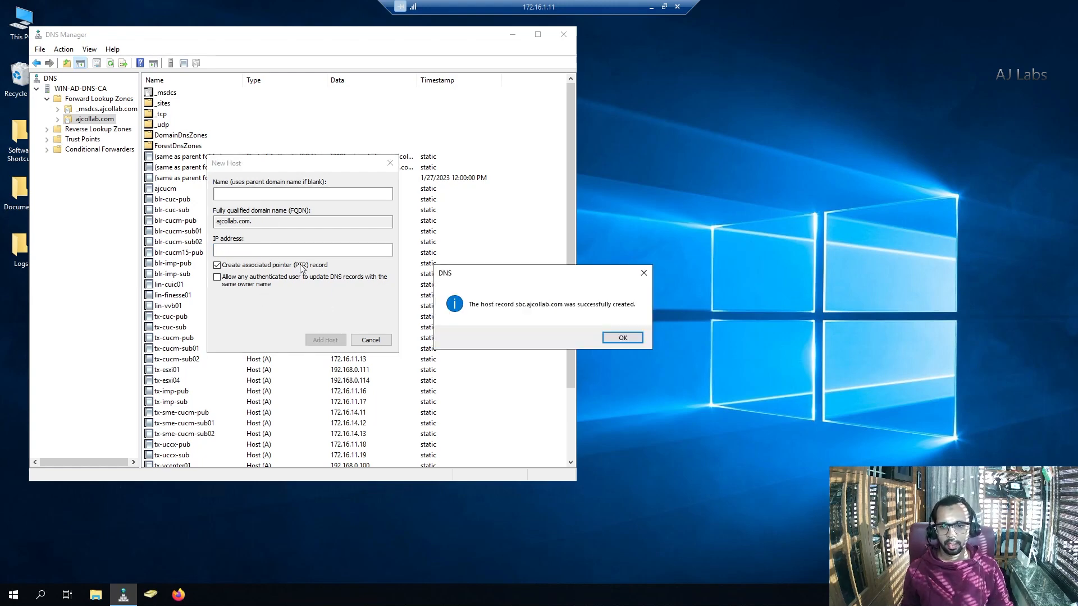
pyautogui.click(623, 338)
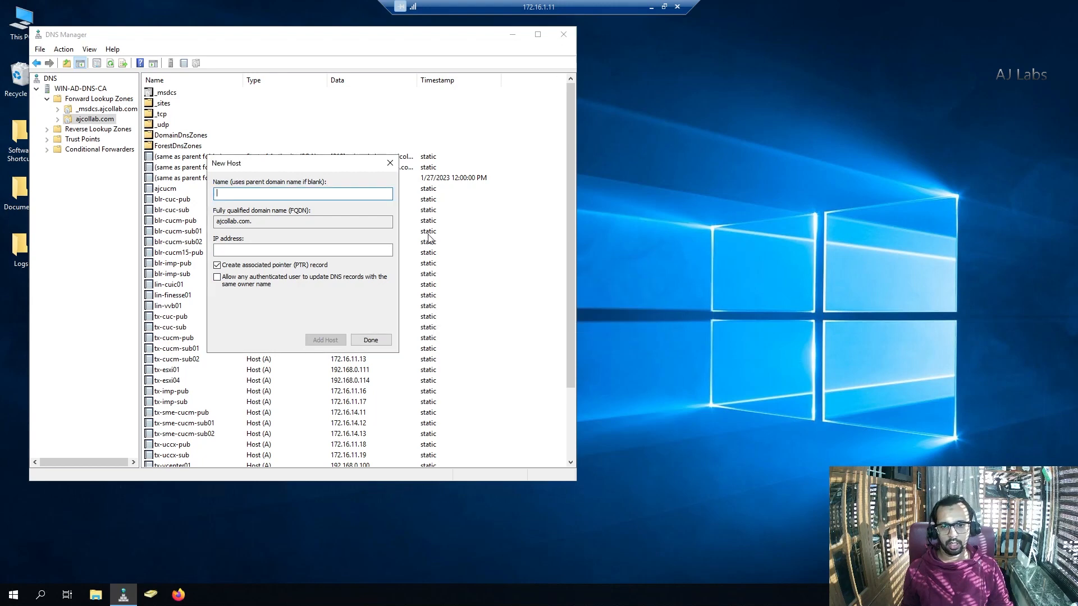
pyautogui.click(371, 339)
pyautogui.click(563, 34)
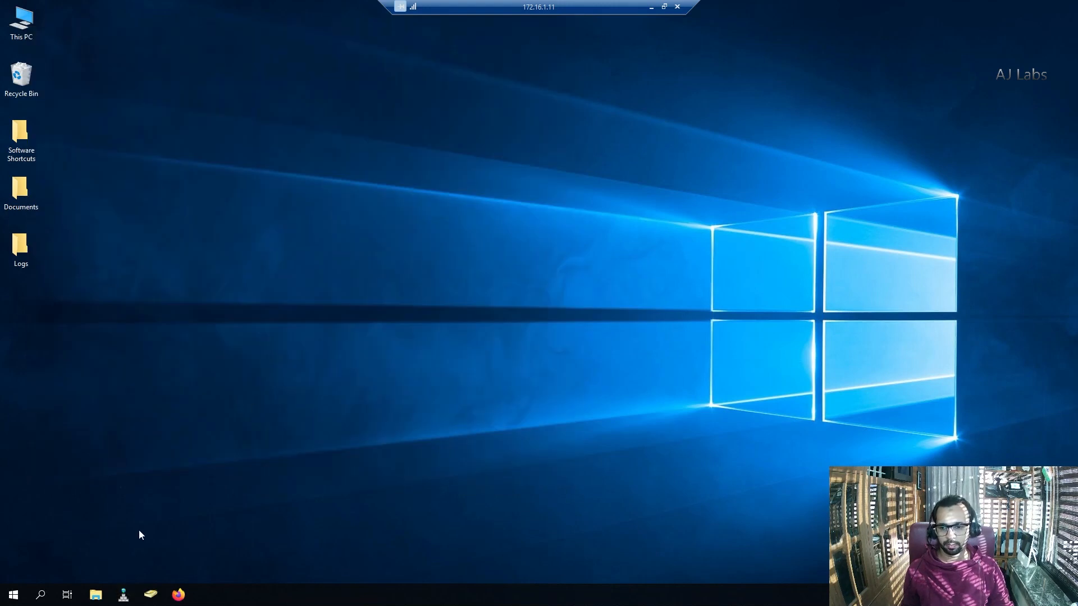
# Step: Open Command Prompt on the server, run "nslookup sbc.ajcollab.com" and highlight the resolved address
pyautogui.click(21, 594)
pyautogui.write('cmd')
pyautogui.press('Return')
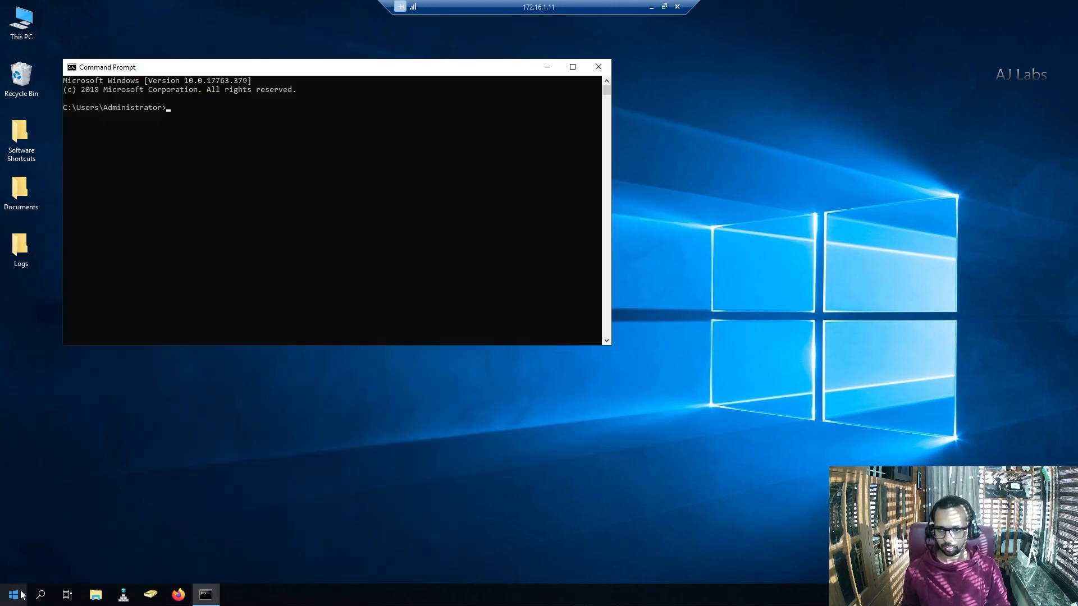
pyautogui.write('nslookup ')
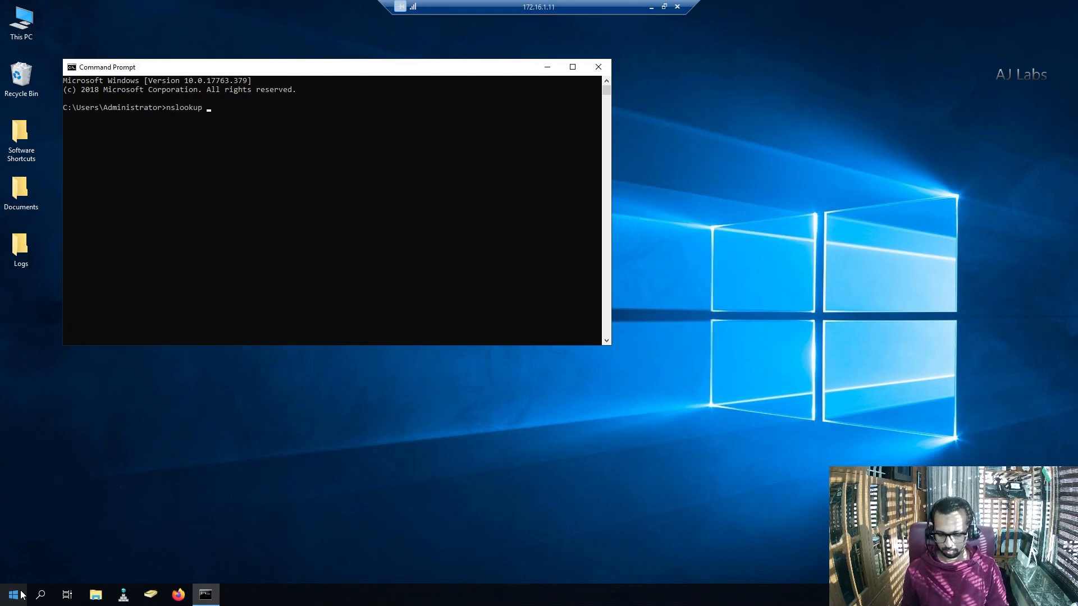
pyautogui.write('sbc.ajcollab.com')
pyautogui.press('Return')
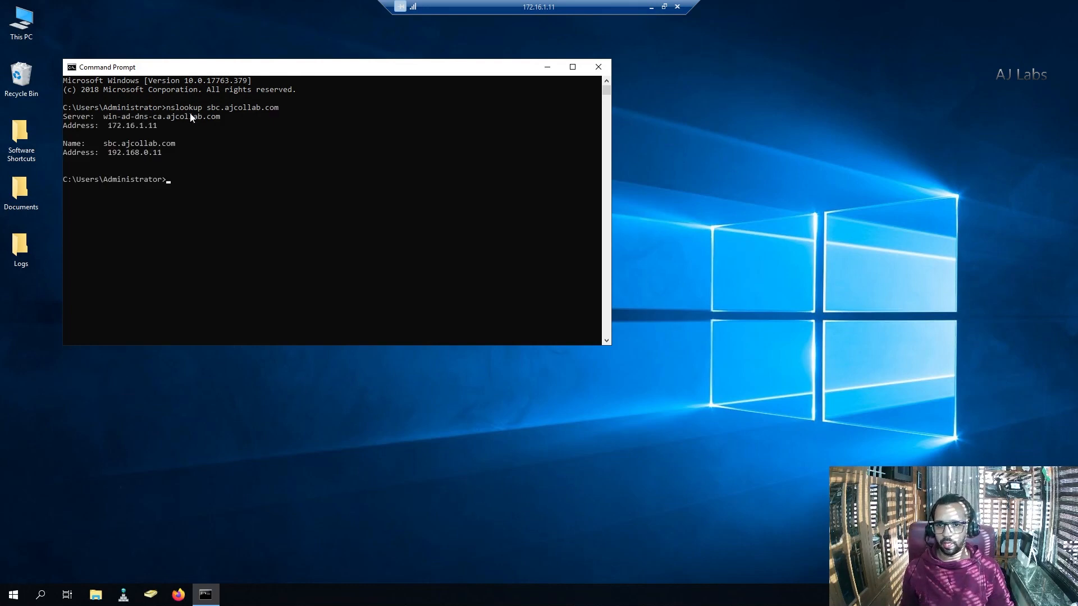
pyautogui.moveTo(111, 157); pyautogui.dragTo(151, 154)
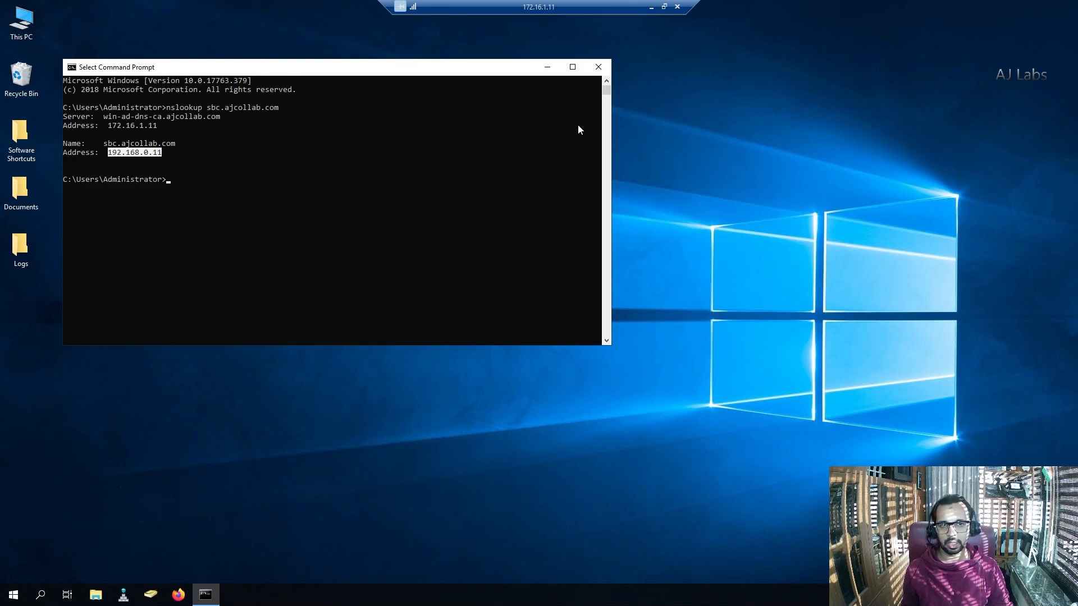
# Step: Leave the remote session and review the Prerequisites and Topology slide of the PDF presentation in Adobe Acrobat
pyautogui.click(651, 7)
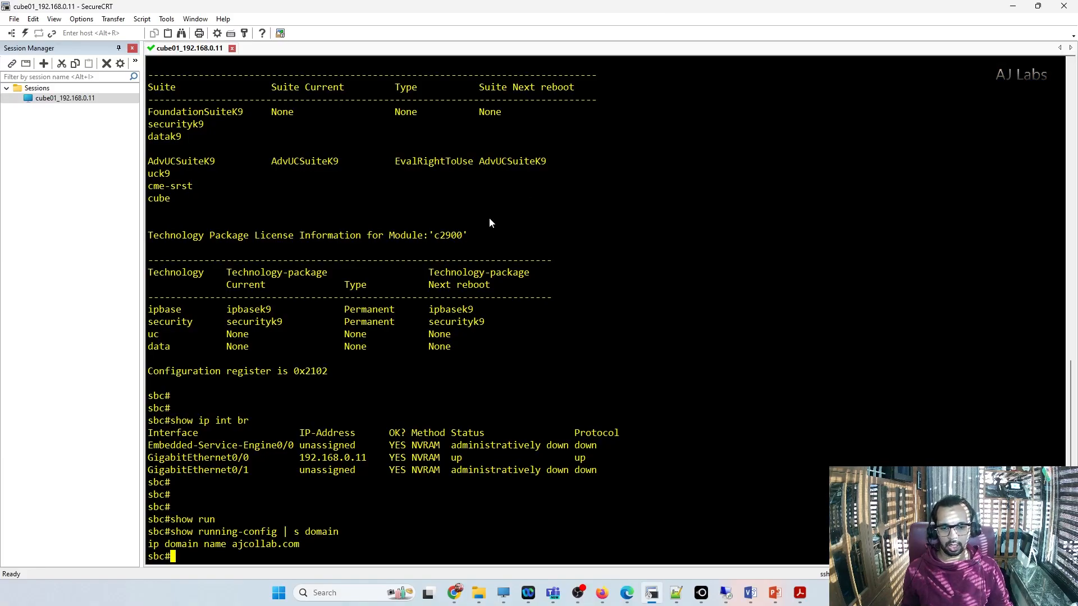
pyautogui.click(799, 593)
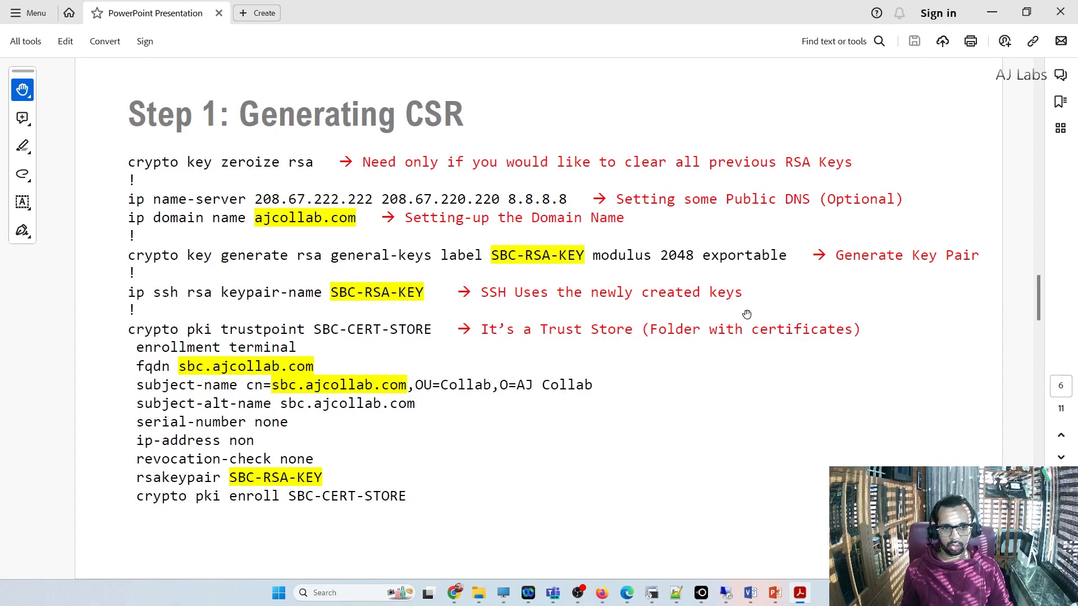
pyautogui.scroll(1, 322, 221)
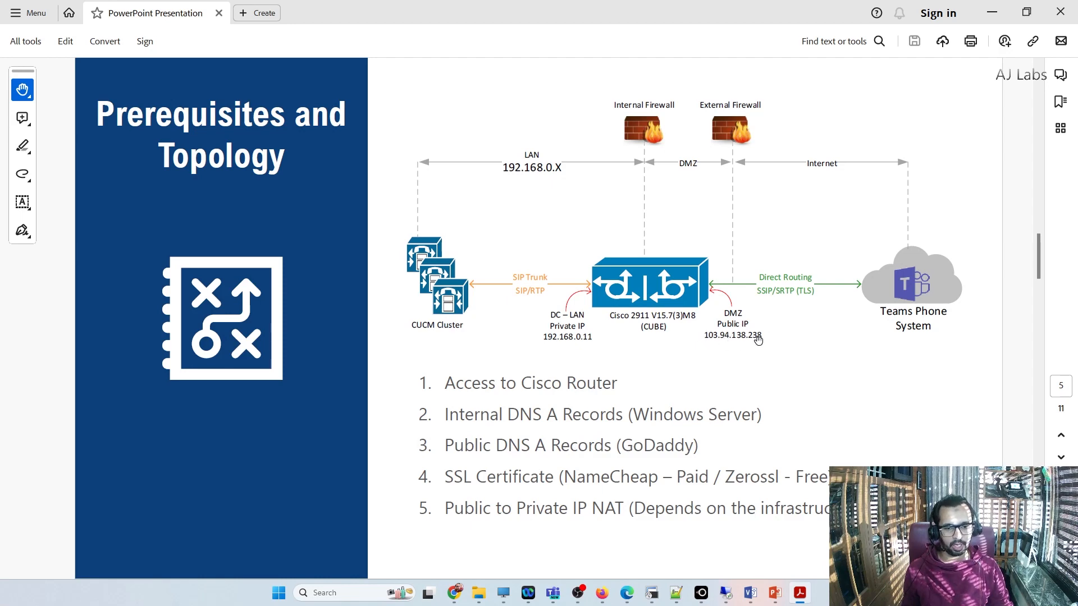
# Step: Search the web in Firefox for "what is my ip" and highlight the public IP address
pyautogui.write('wh')
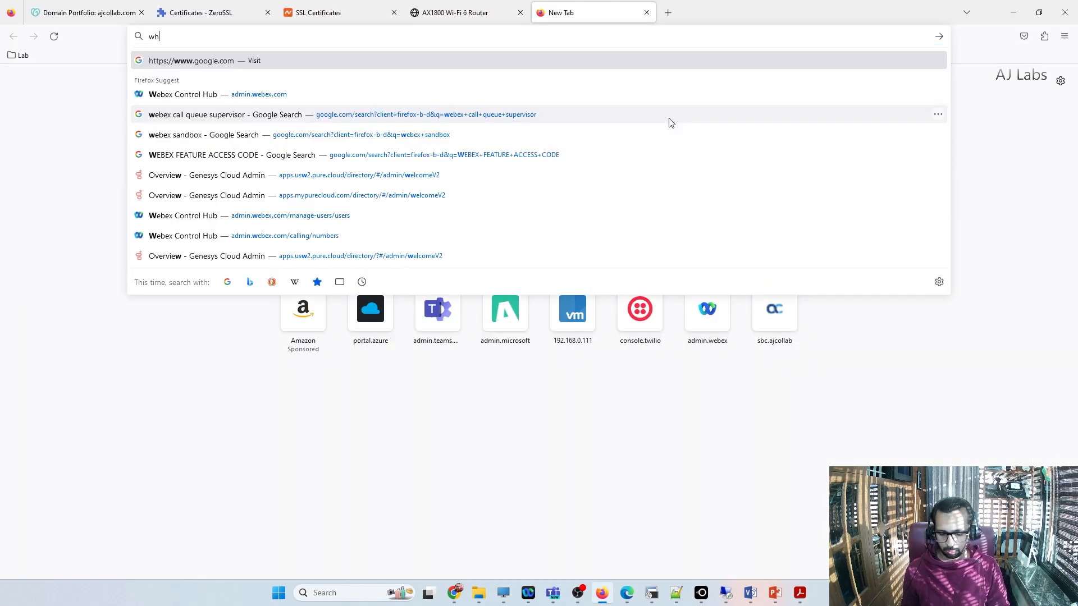
pyautogui.write('at is my ip')
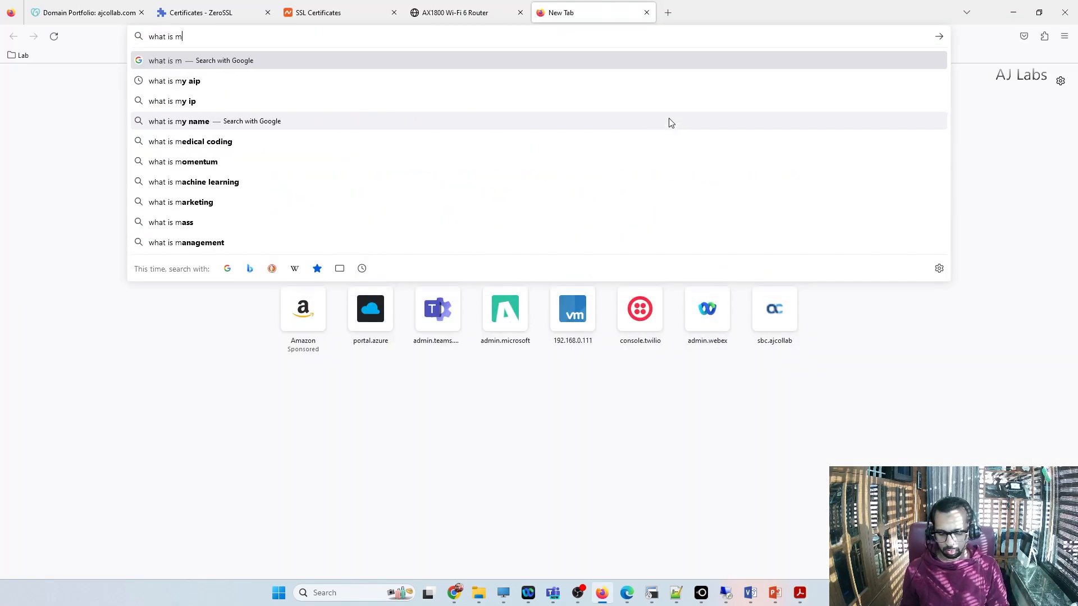
pyautogui.press('Return')
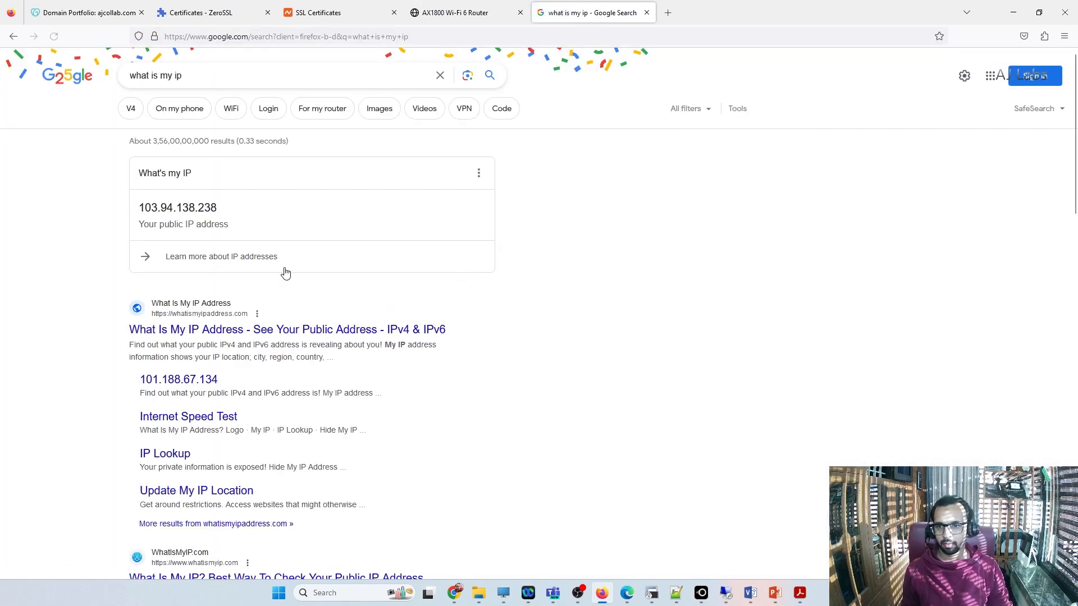
pyautogui.moveTo(140, 205); pyautogui.dragTo(217, 207)
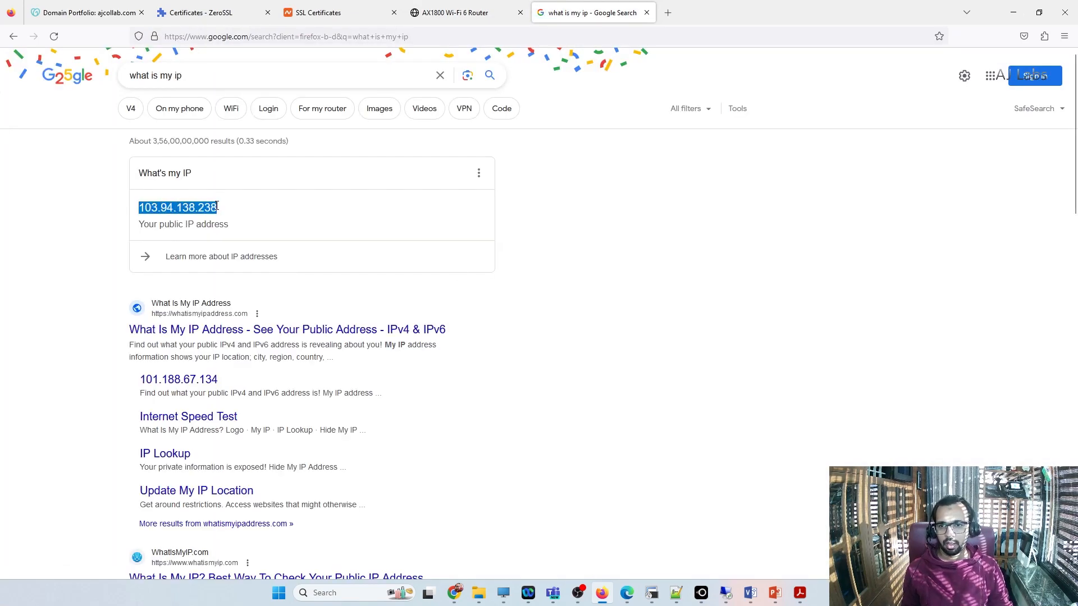
pyautogui.moveTo(235, 212); pyautogui.dragTo(140, 208)
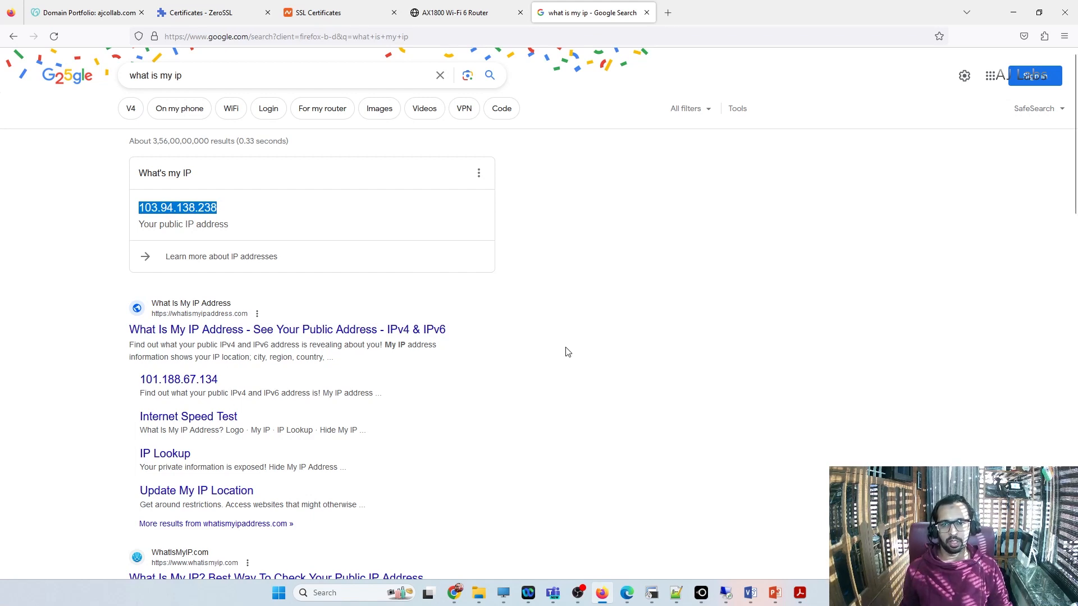
# Step: Open the Port Forwarding page under NAT Forwarding in the TP-Link router's advanced settings
pyautogui.click(473, 23)
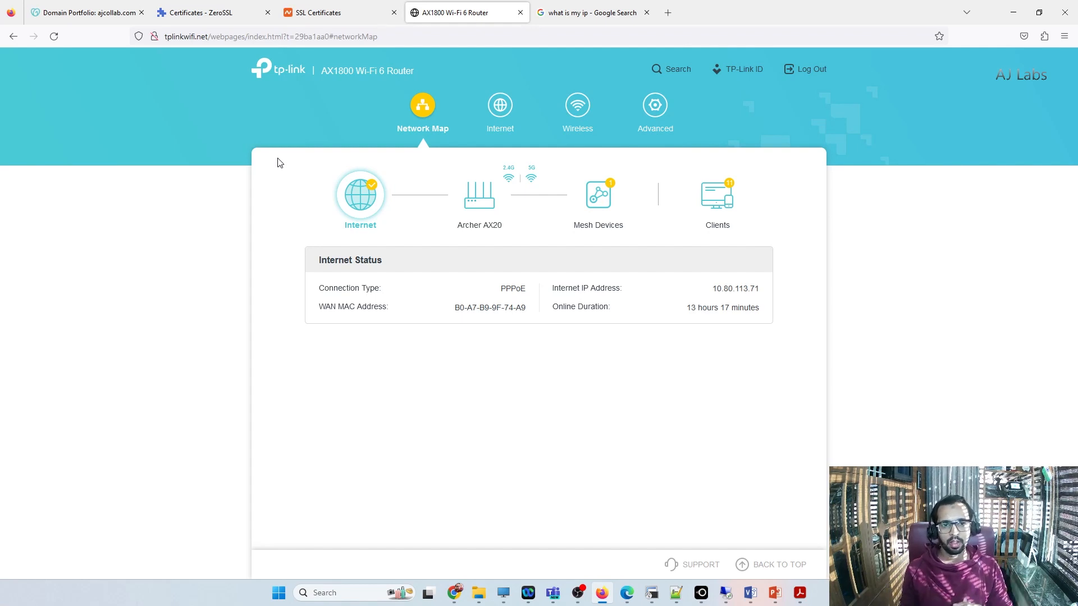
pyautogui.click(663, 123)
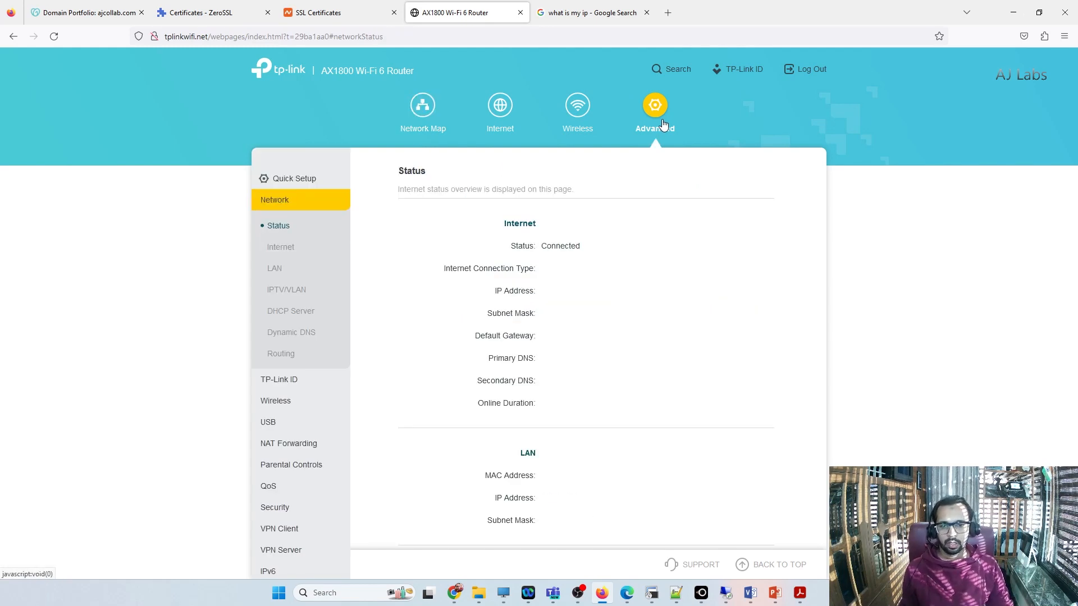
pyautogui.click(287, 445)
pyautogui.click(304, 312)
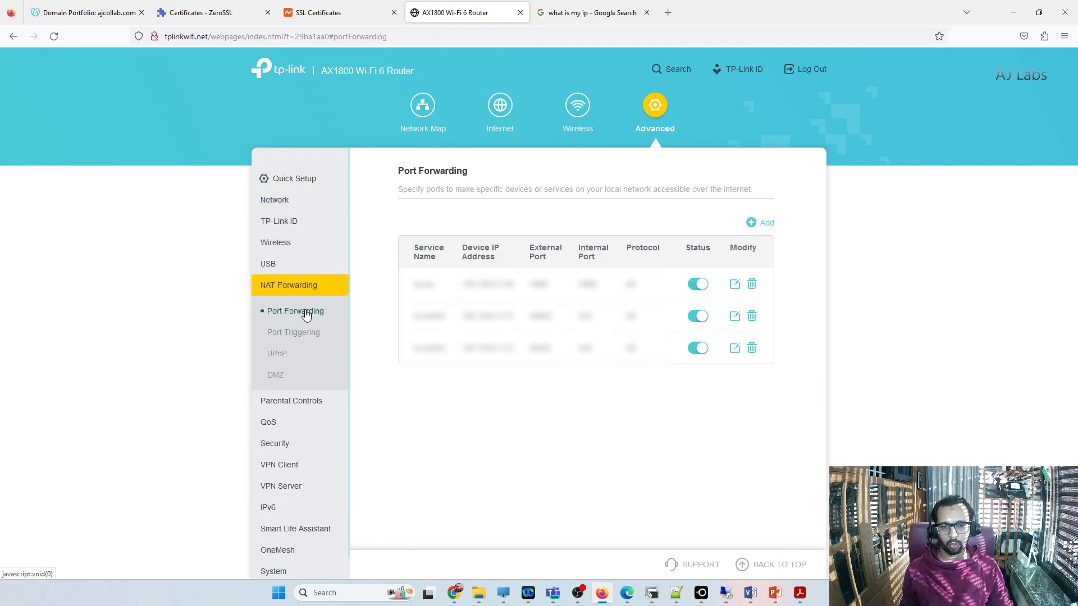
# Step: Add a port forwarding entry named CUBE-HTTPS for device 192.168.0.11 with external and internal port 443, and save it
pyautogui.click(761, 223)
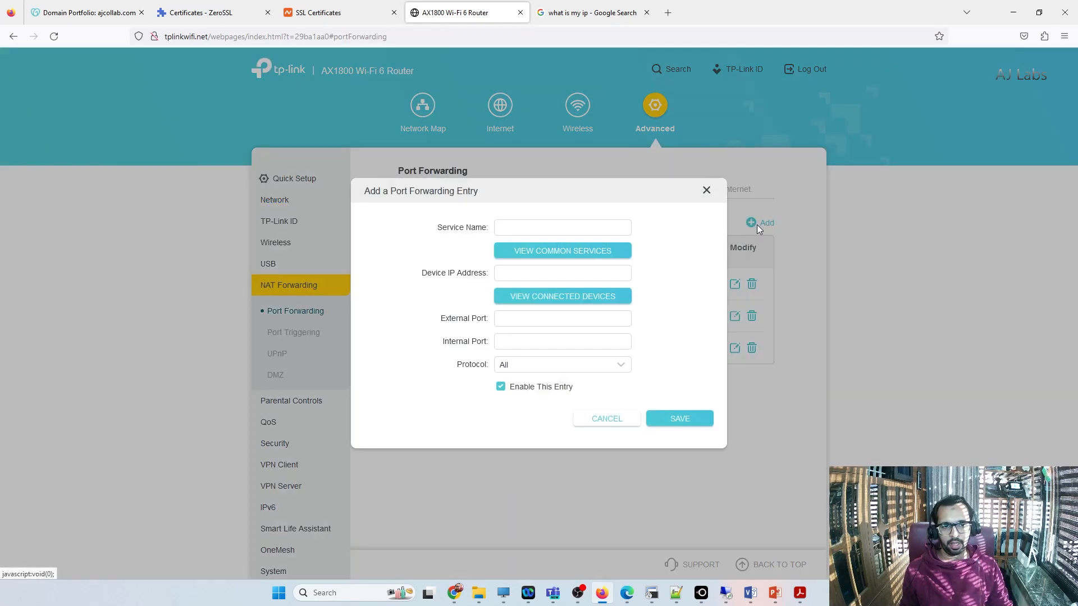
pyautogui.click(534, 228)
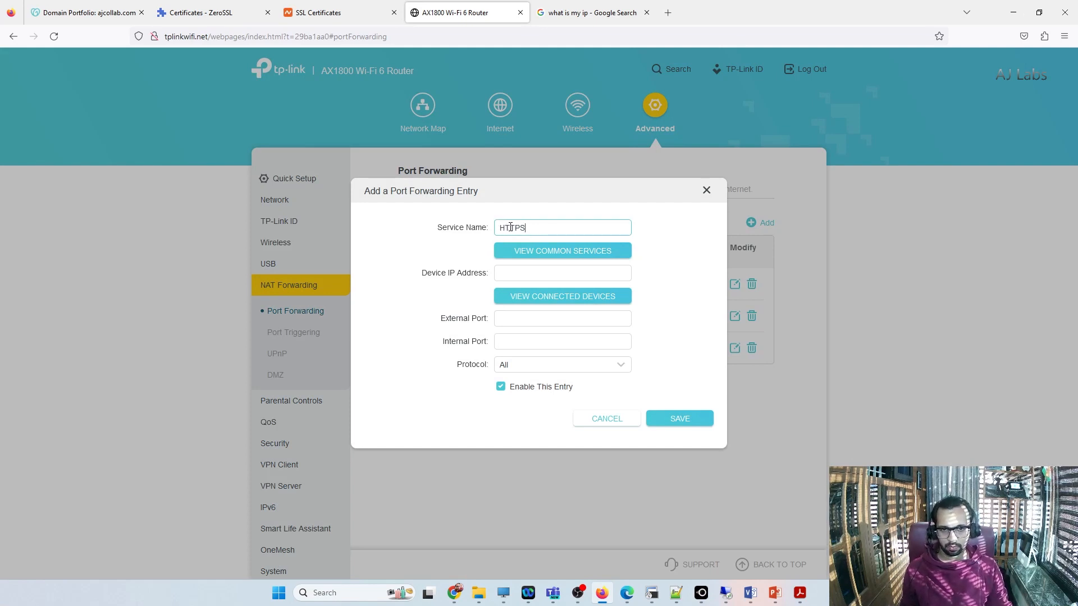
pyautogui.press('Home')
pyautogui.write('CUBE-')
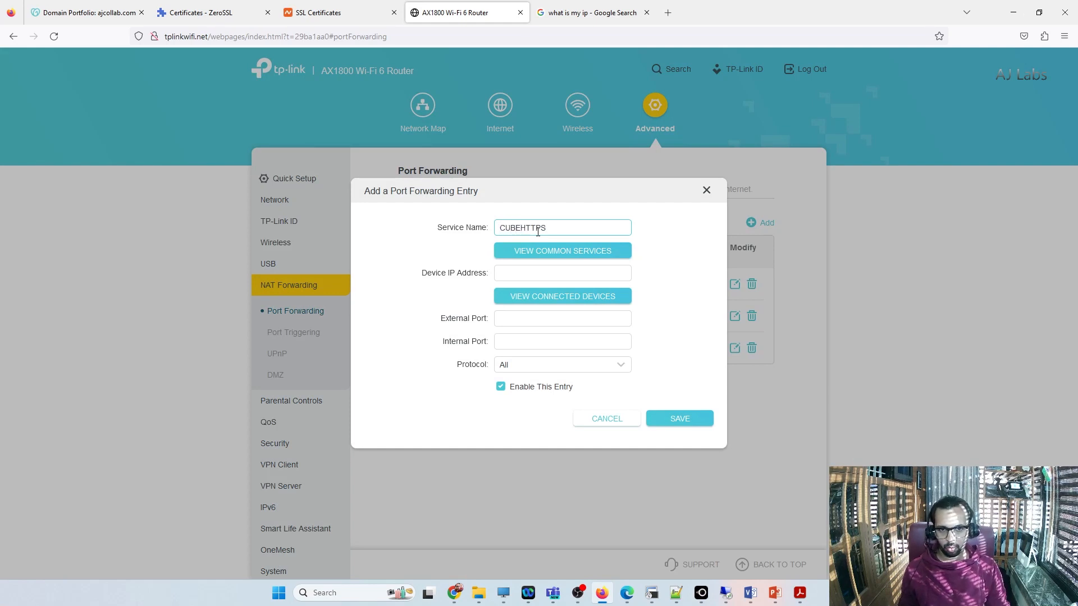
pyautogui.click(496, 271)
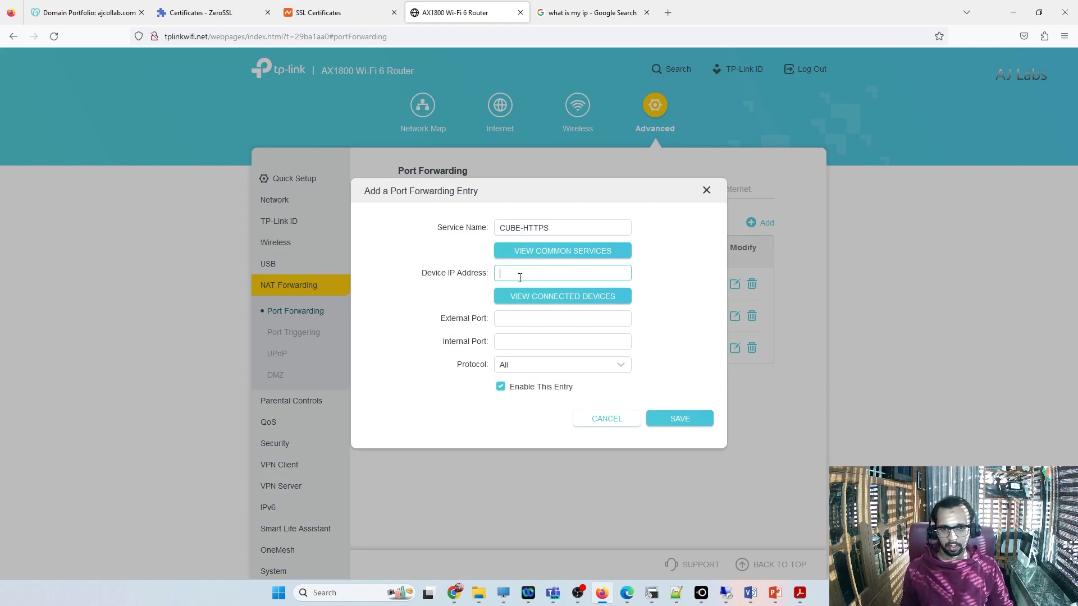
pyautogui.write('192.168.0.11')
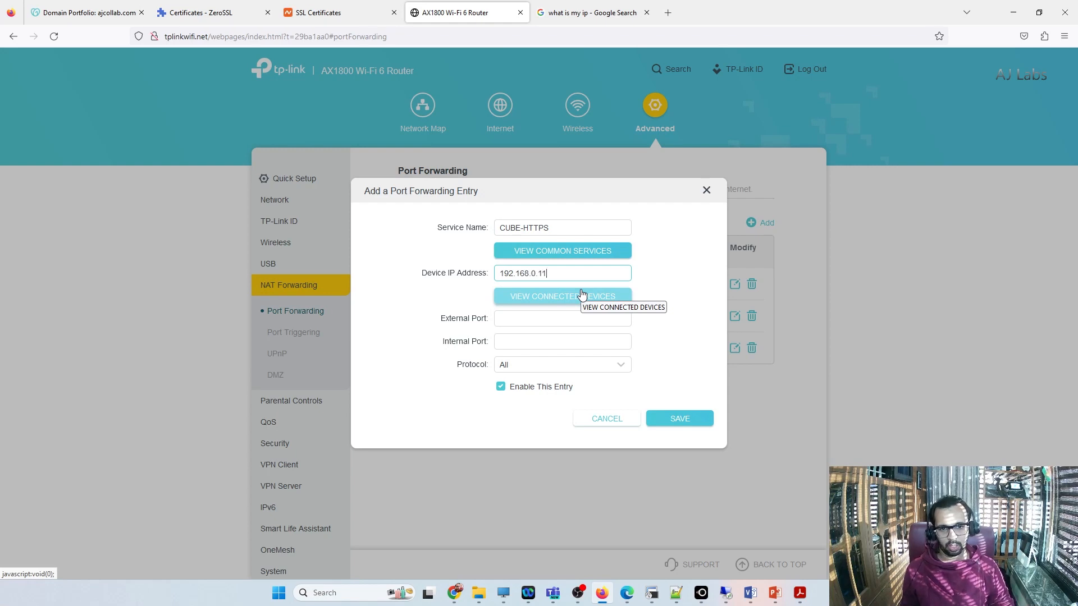
pyautogui.click(540, 313)
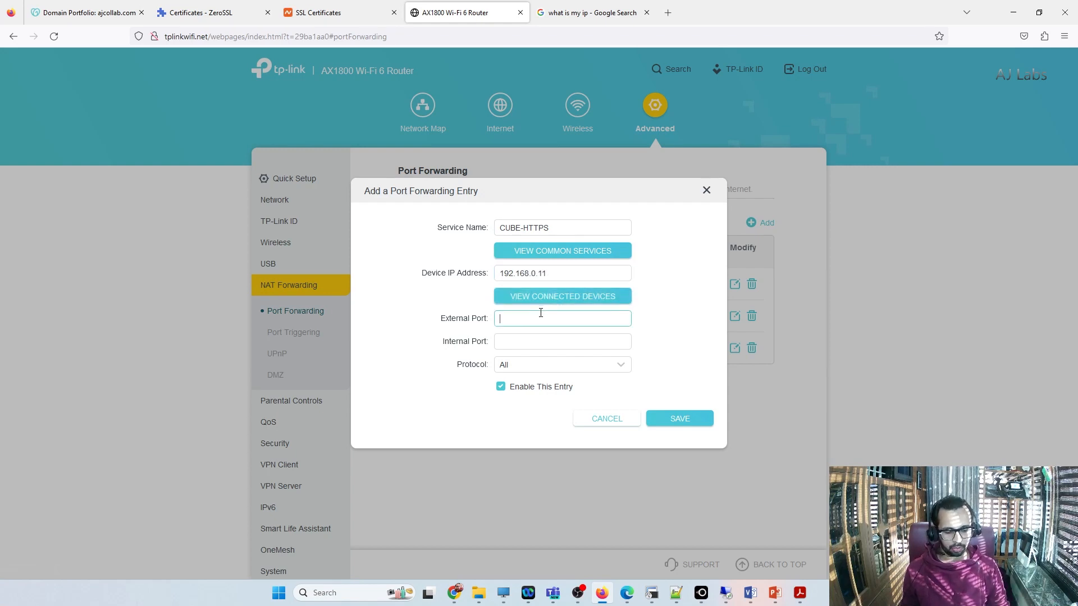
pyautogui.click(517, 343)
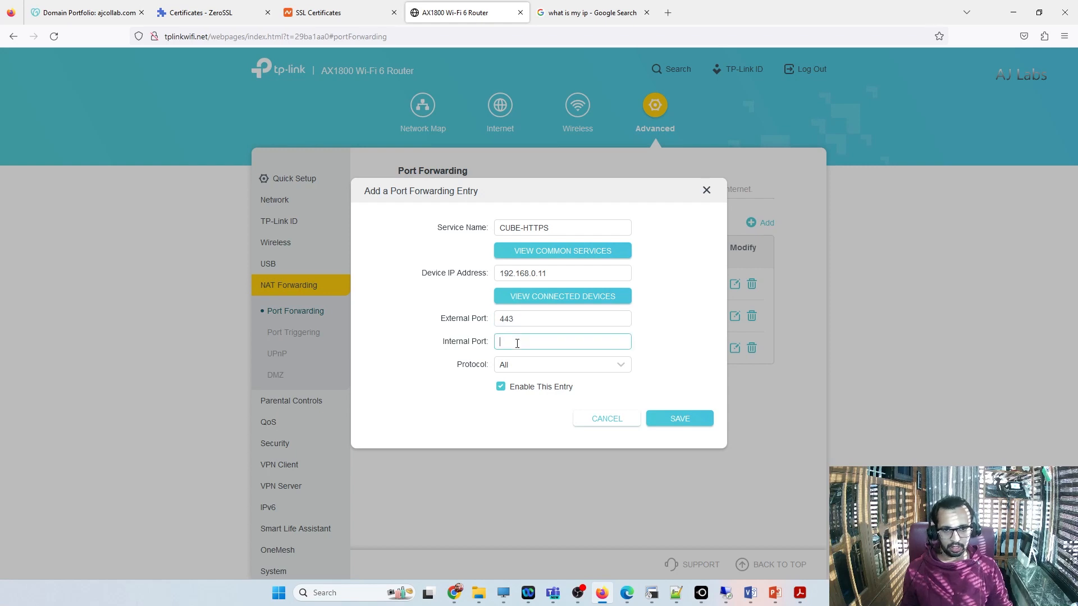
pyautogui.write('443')
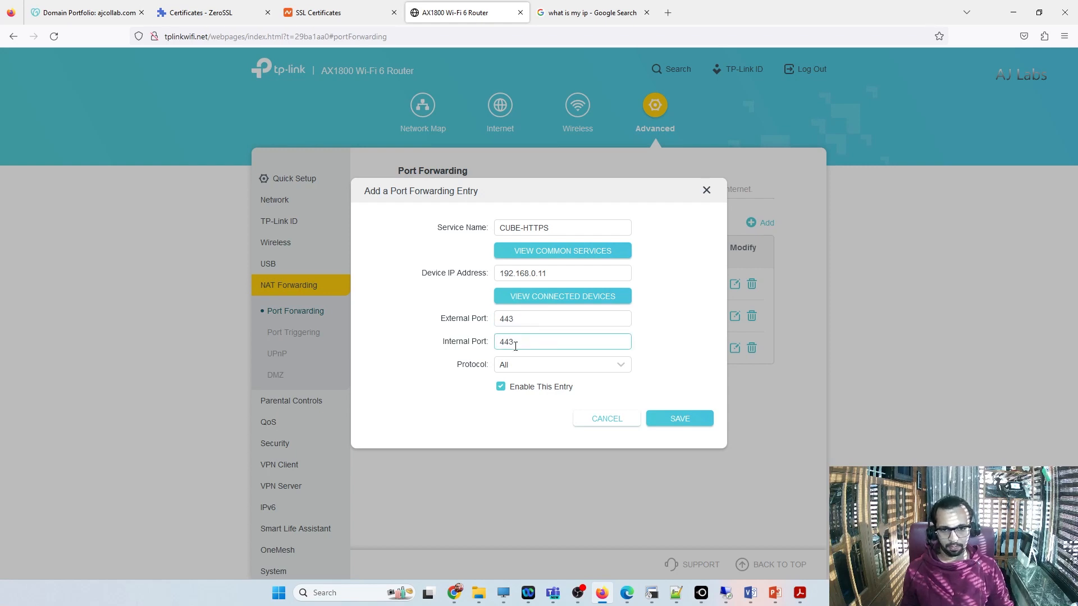
pyautogui.click(679, 420)
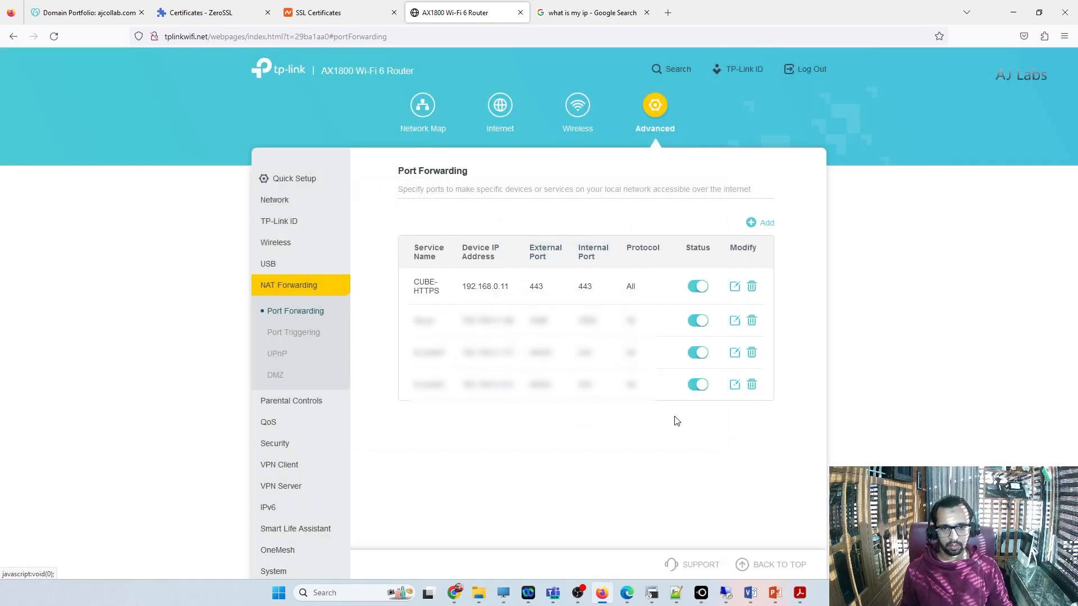
# Step: Add a port forwarding entry named CUBE-SIPS for device 192.168.0.11 with external and internal port 5060, and save it
pyautogui.click(760, 230)
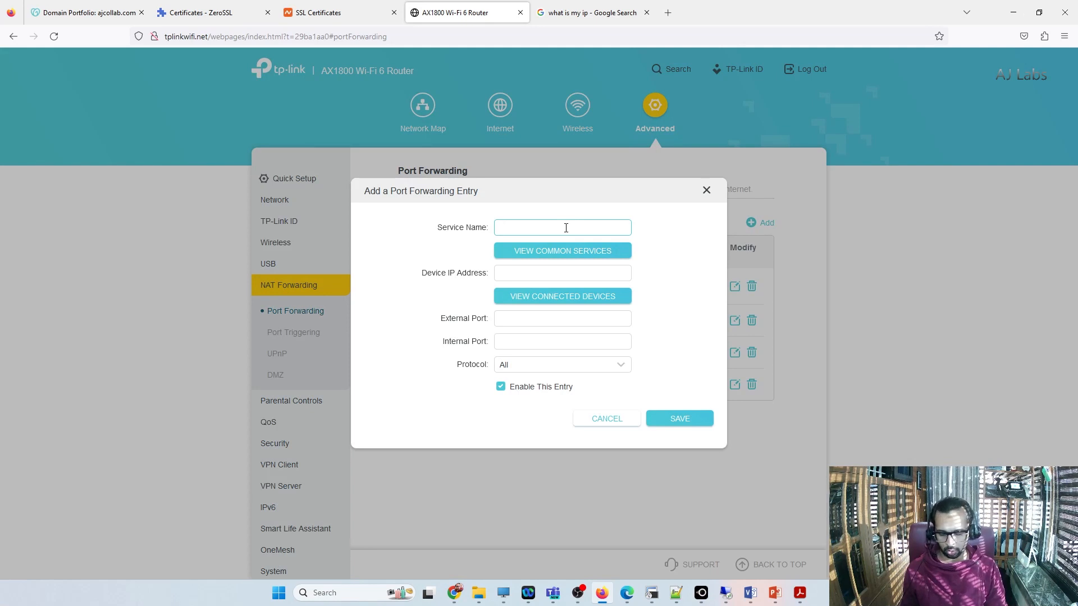
pyautogui.write('SIPS')
pyautogui.press('Home')
pyautogui.write('CUBE-')
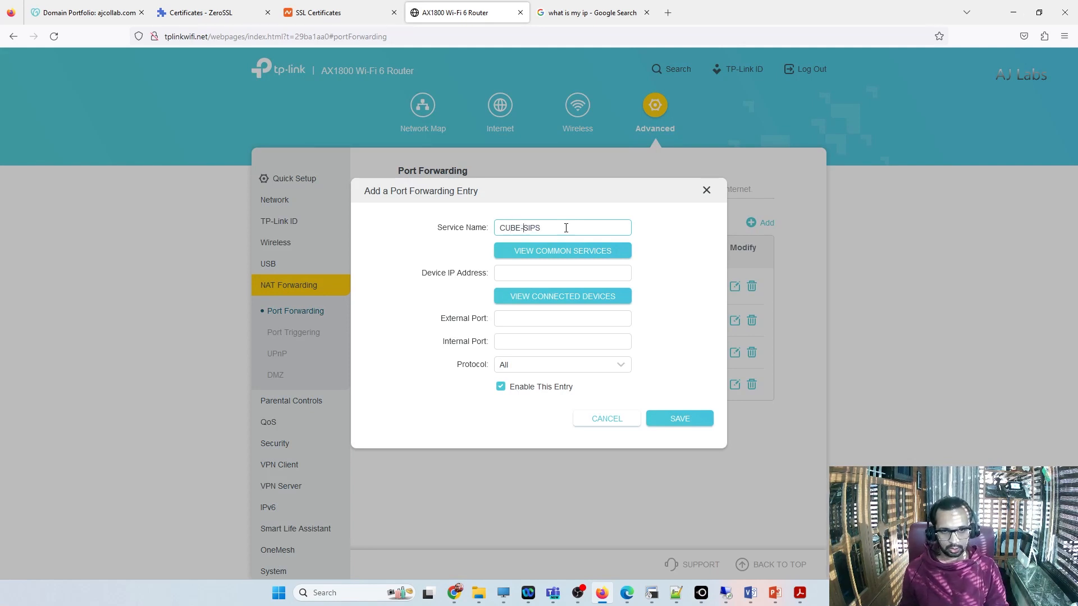
pyautogui.click(533, 274)
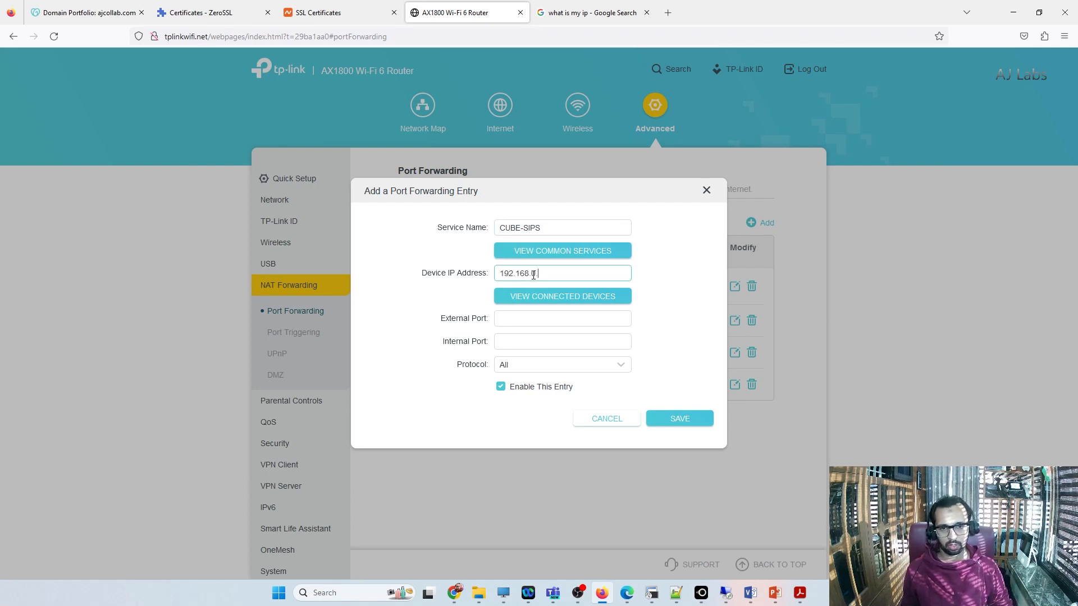
pyautogui.click(515, 320)
pyautogui.write('5060')
pyautogui.click(508, 340)
pyautogui.write('5060')
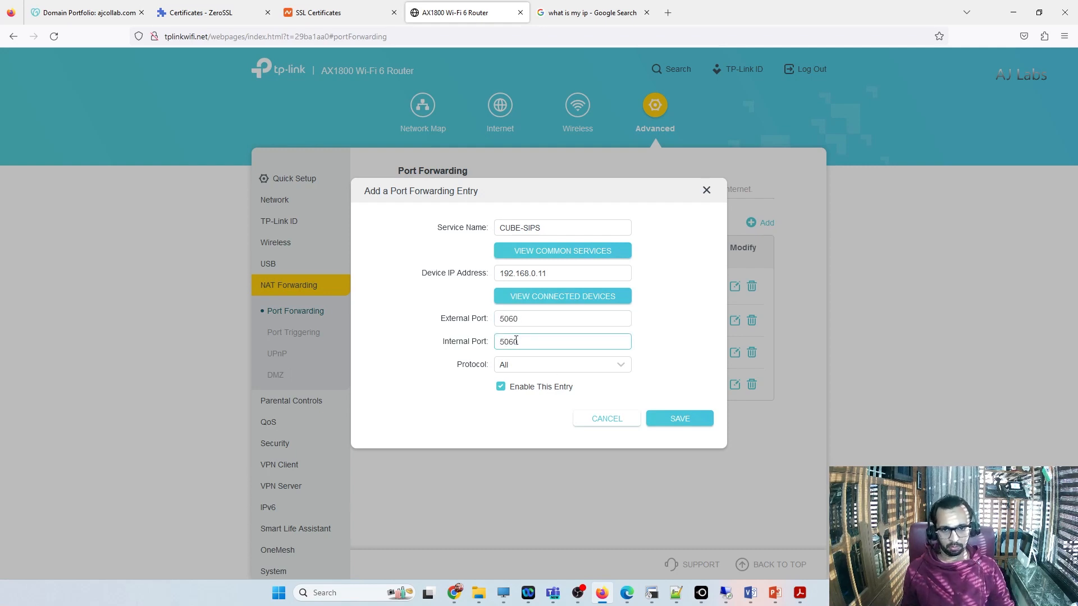
pyautogui.click(692, 421)
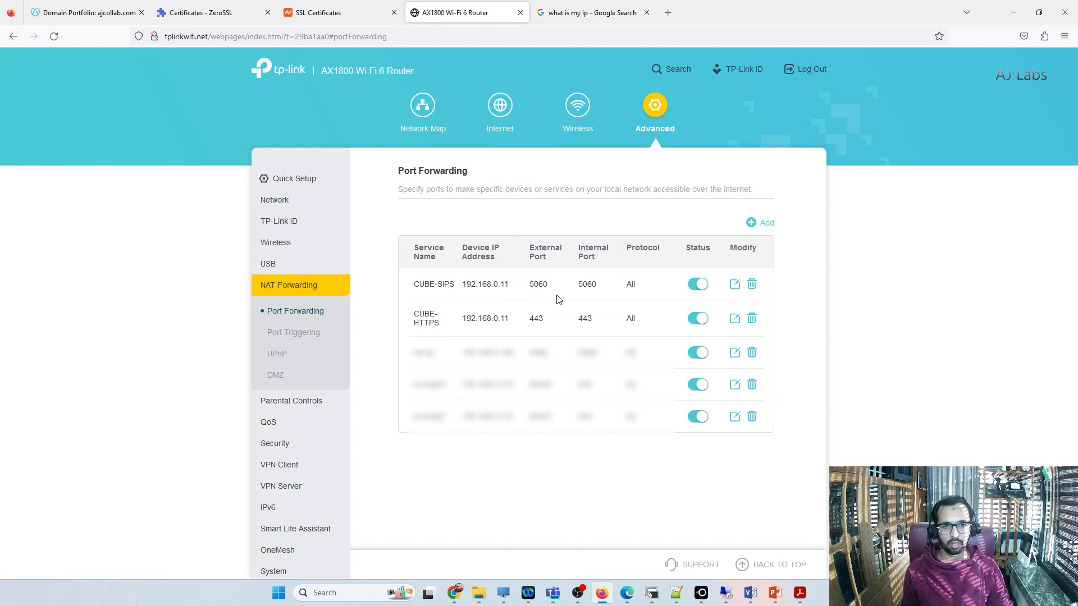
# Step: Review the public IP address in the Google results, and highlight the CUBE-SIPS entry's device IP address and external port
pyautogui.click(590, 12)
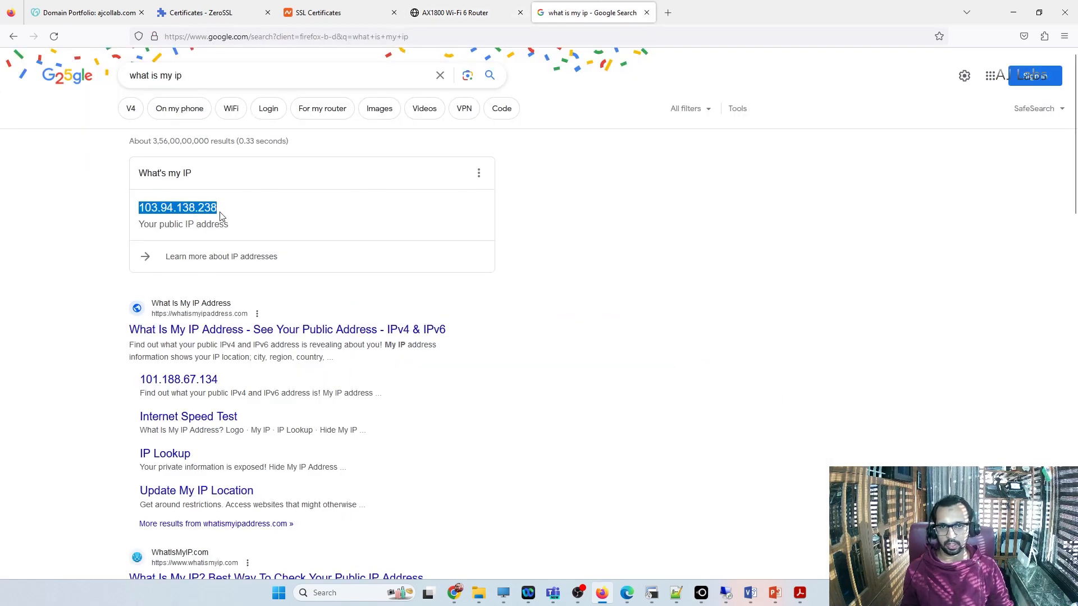
pyautogui.click(463, 15)
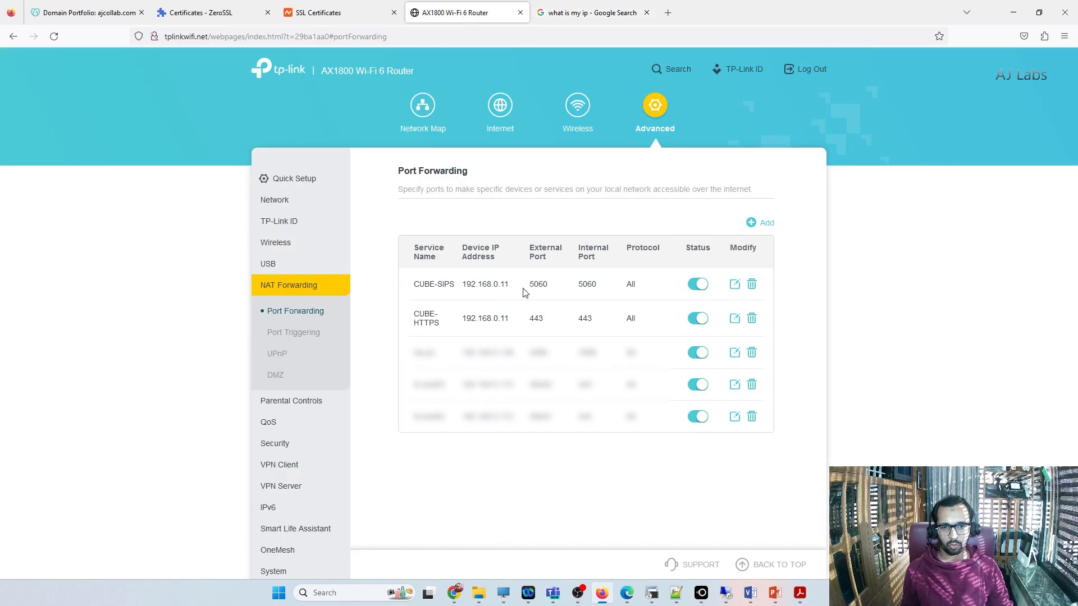
pyautogui.moveTo(514, 289); pyautogui.dragTo(458, 289)
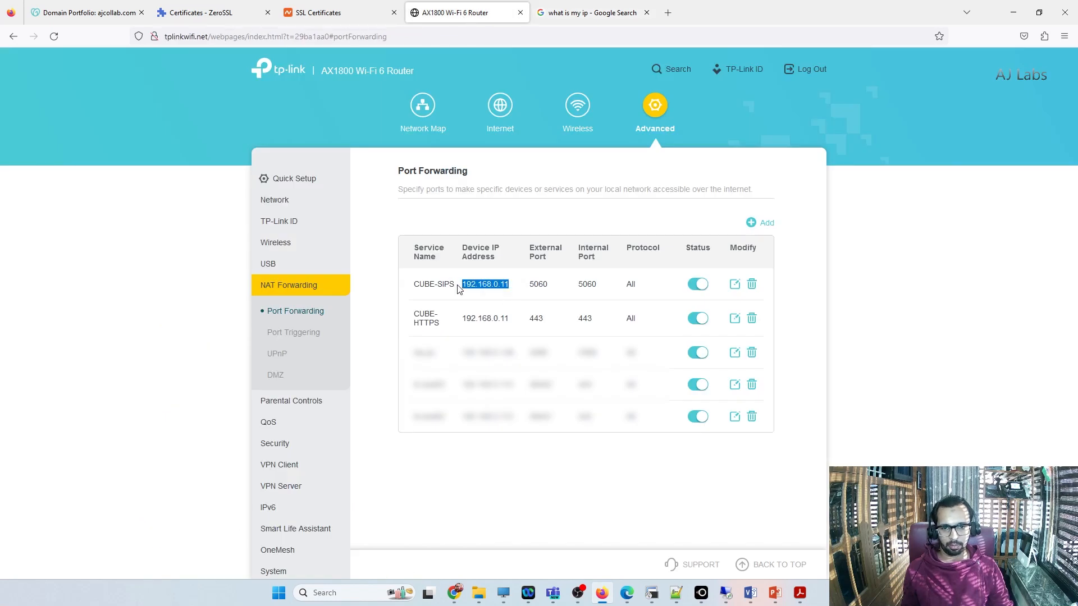
pyautogui.moveTo(550, 287); pyautogui.dragTo(530, 291)
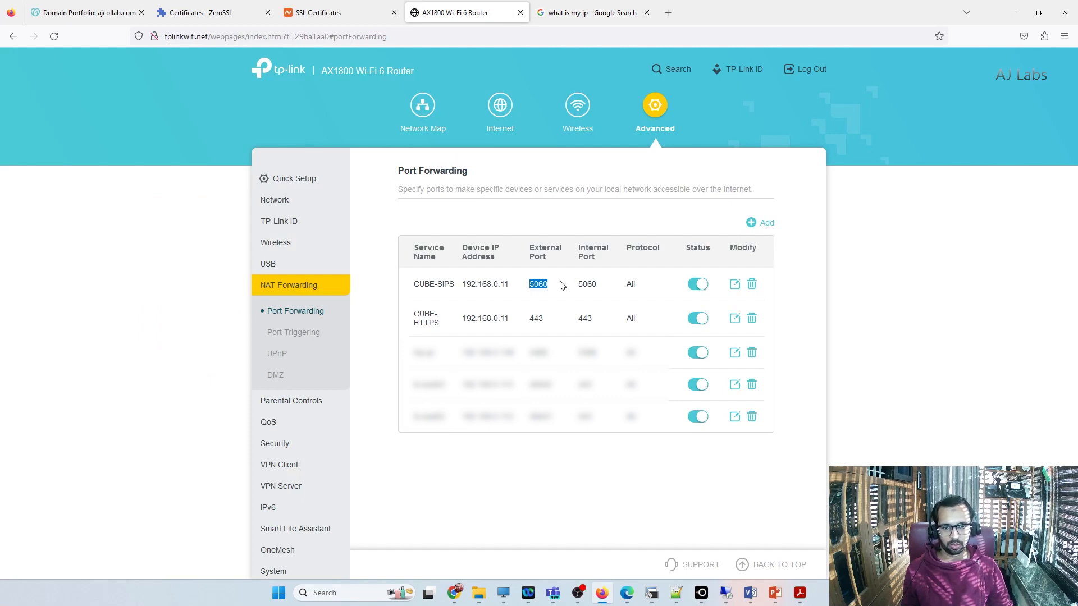
# Step: Set the CUBE-SIPS entry's external and internal ports to 5061, save it, and highlight the device IP addresses of both CUBE entries
pyautogui.click(735, 284)
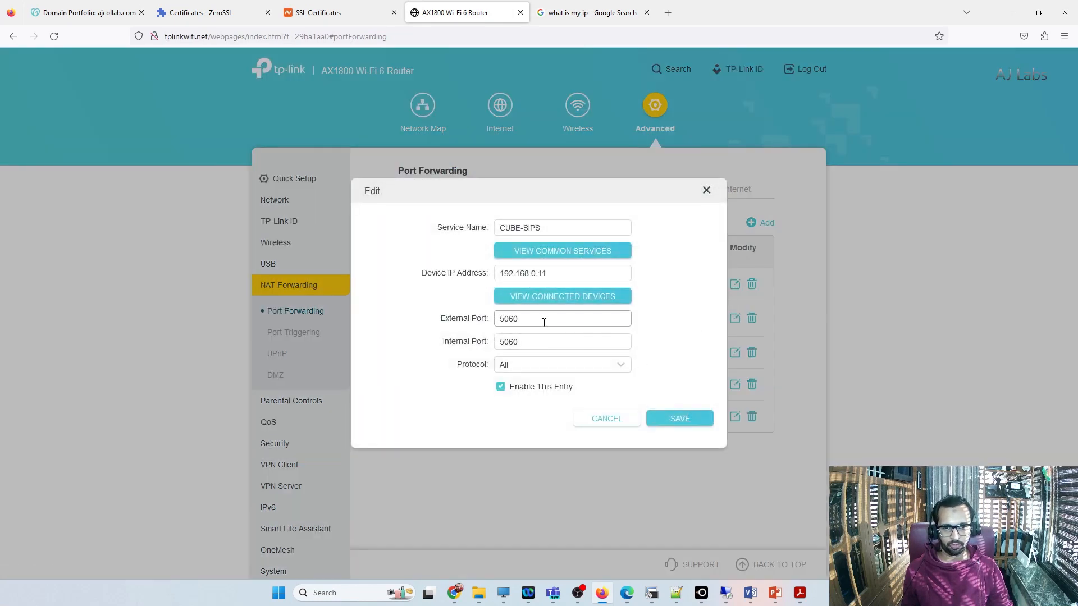
pyautogui.press('BackSpace')
pyautogui.write('1')
pyautogui.click(531, 341)
pyautogui.press('BackSpace')
pyautogui.write('1')
pyautogui.press('Return')
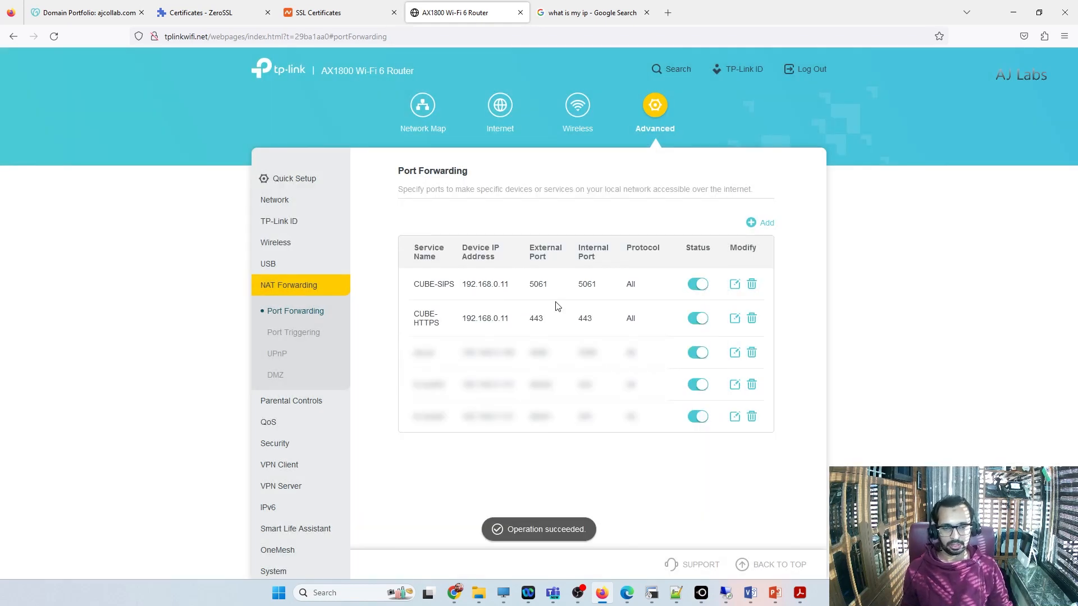
pyautogui.moveTo(602, 292); pyautogui.dragTo(449, 289)
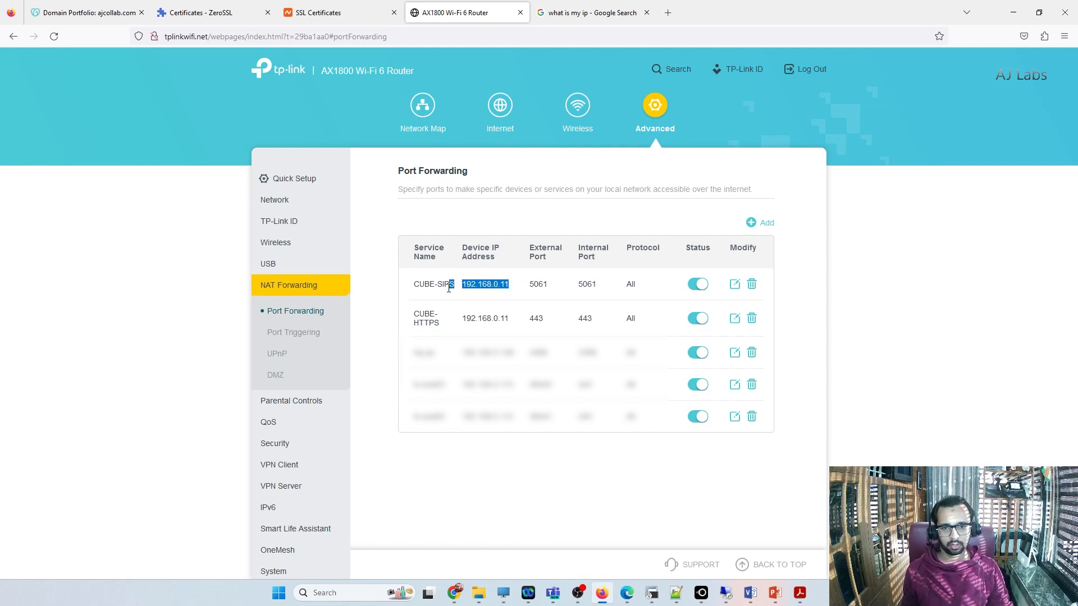
pyautogui.moveTo(600, 322); pyautogui.dragTo(459, 325)
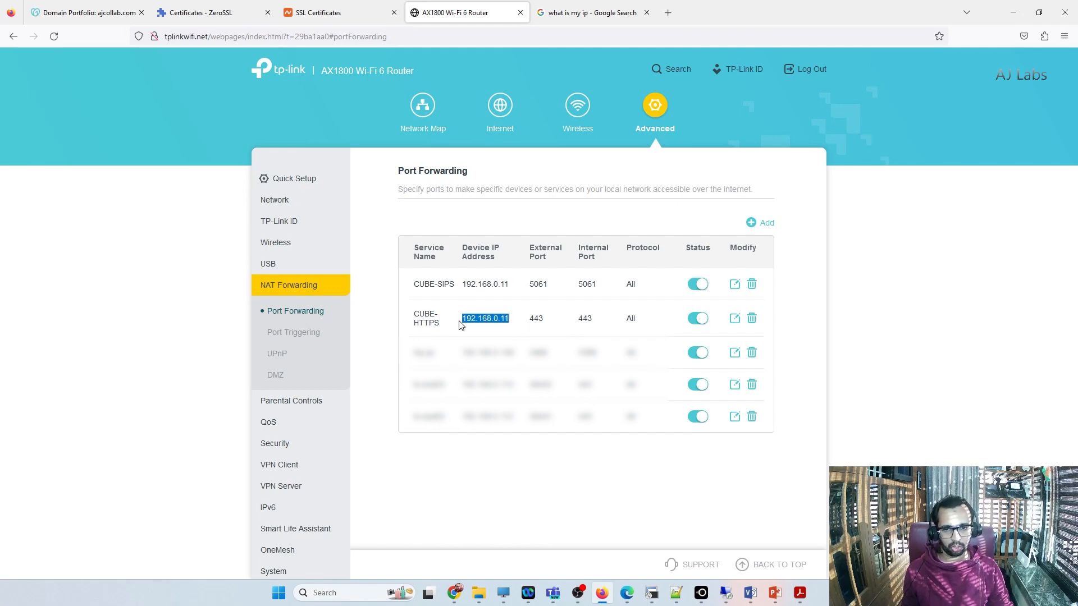